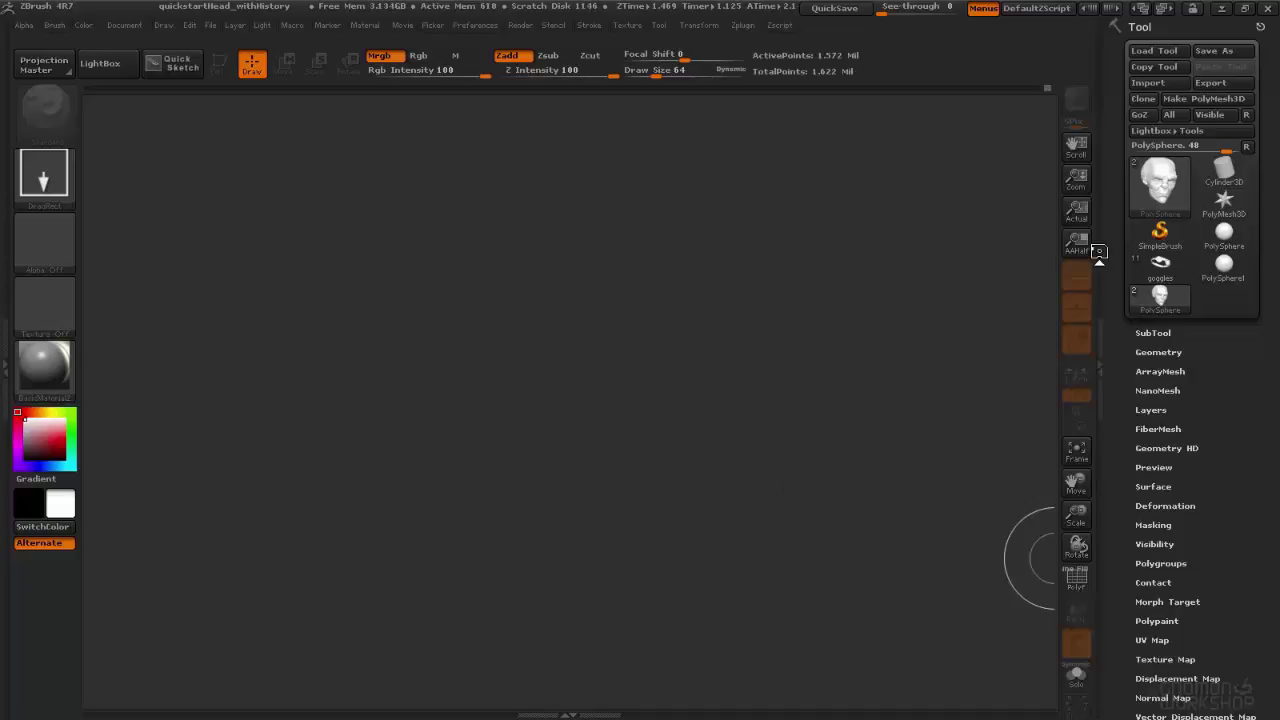
Draw the sculpted head tool onto the empty canvas and turn on Edit mode for it.
click(1160, 181)
click(1159, 186)
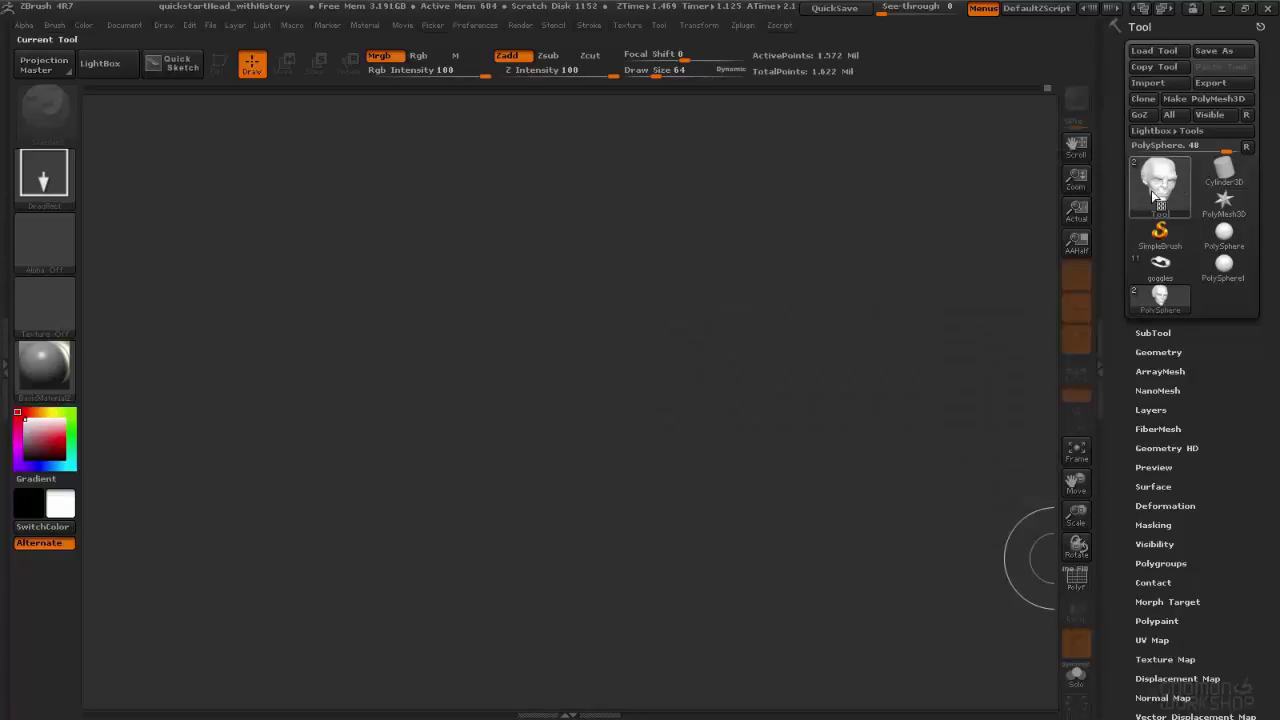
mouse_move(1167, 173)
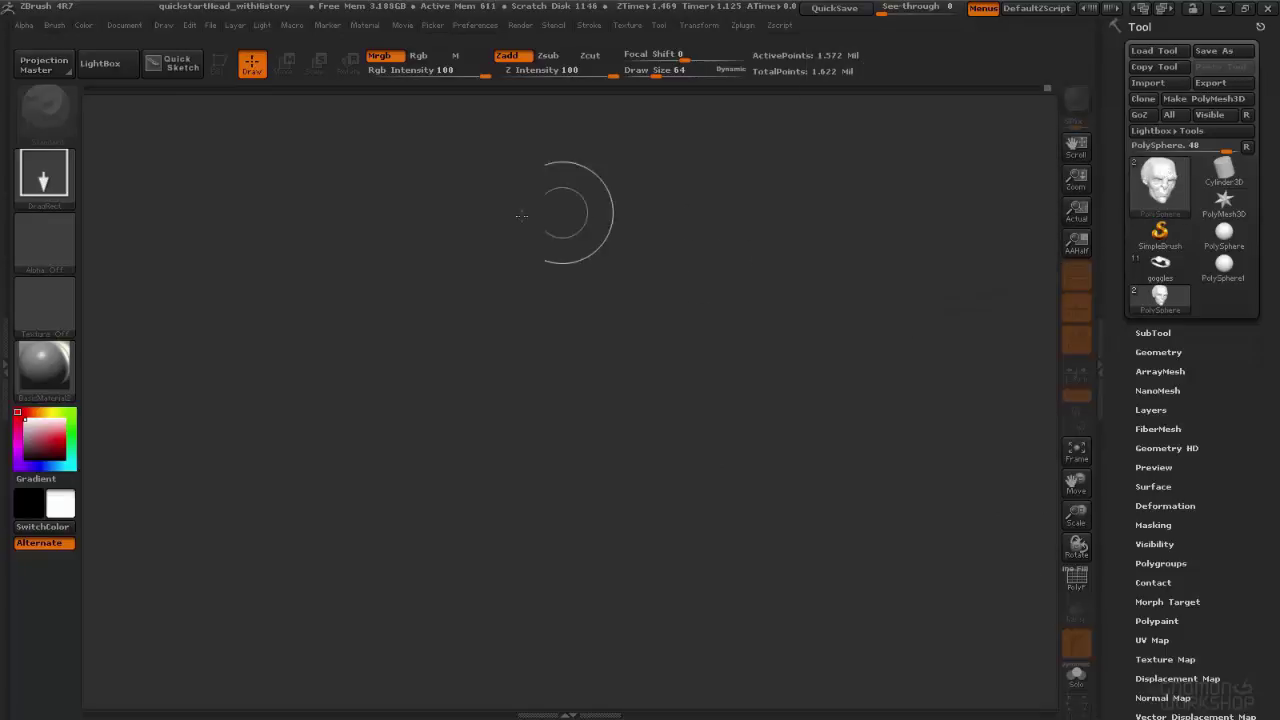
drag(526, 286, 571, 457)
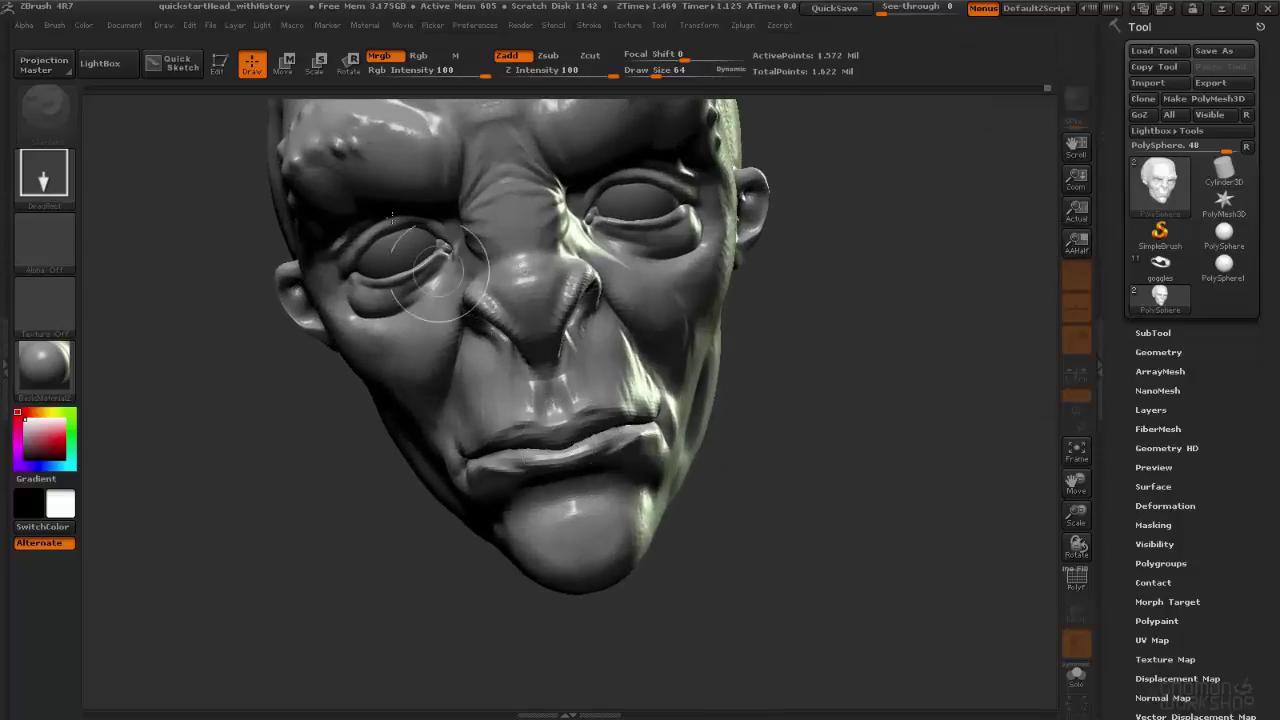
click(219, 62)
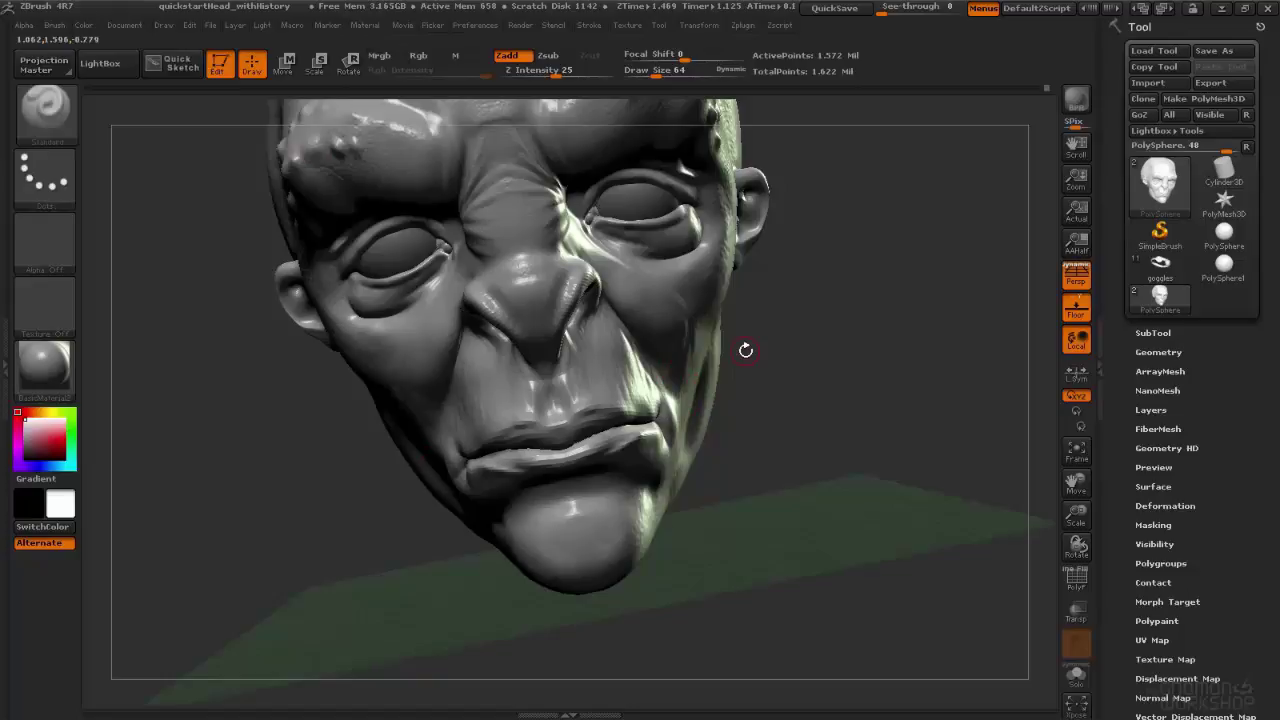
Try rotating, scaling and moving the view of the head, and frame the whole model in the canvas.
drag(745, 350, 749, 390)
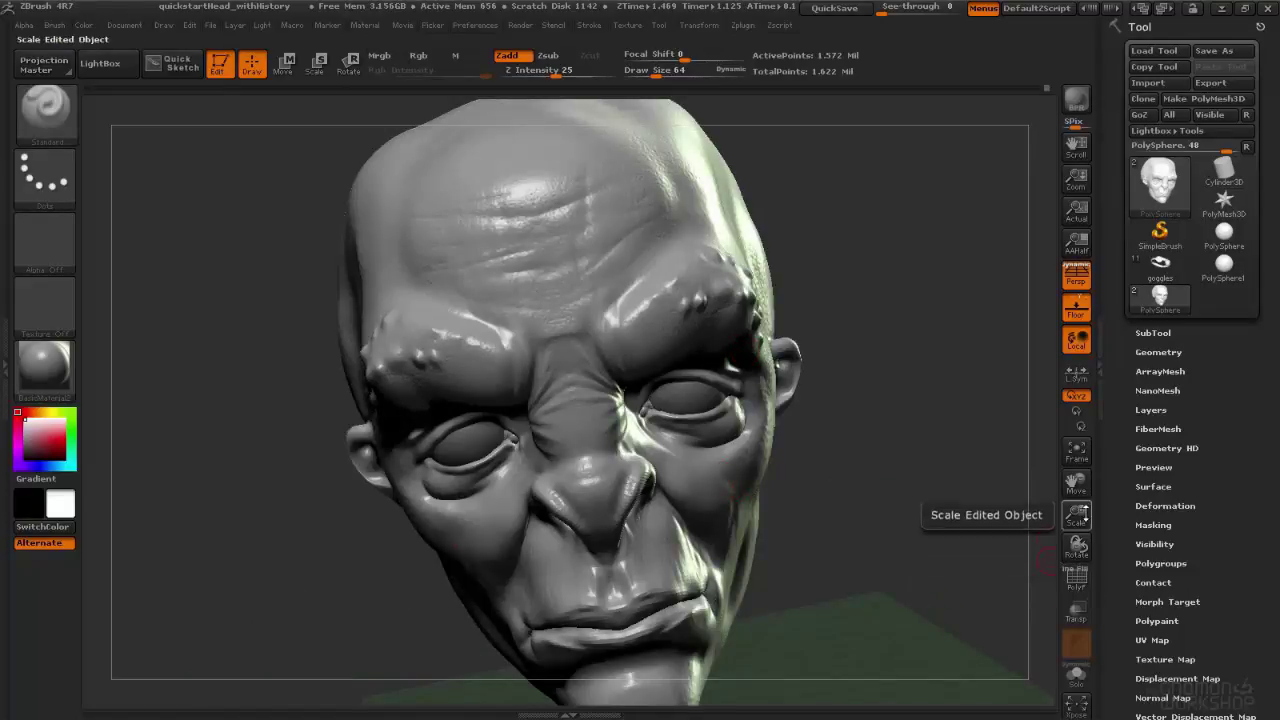
click(1070, 452)
alt+drag(873, 401, 476, 257)
drag(476, 257, 570, 262)
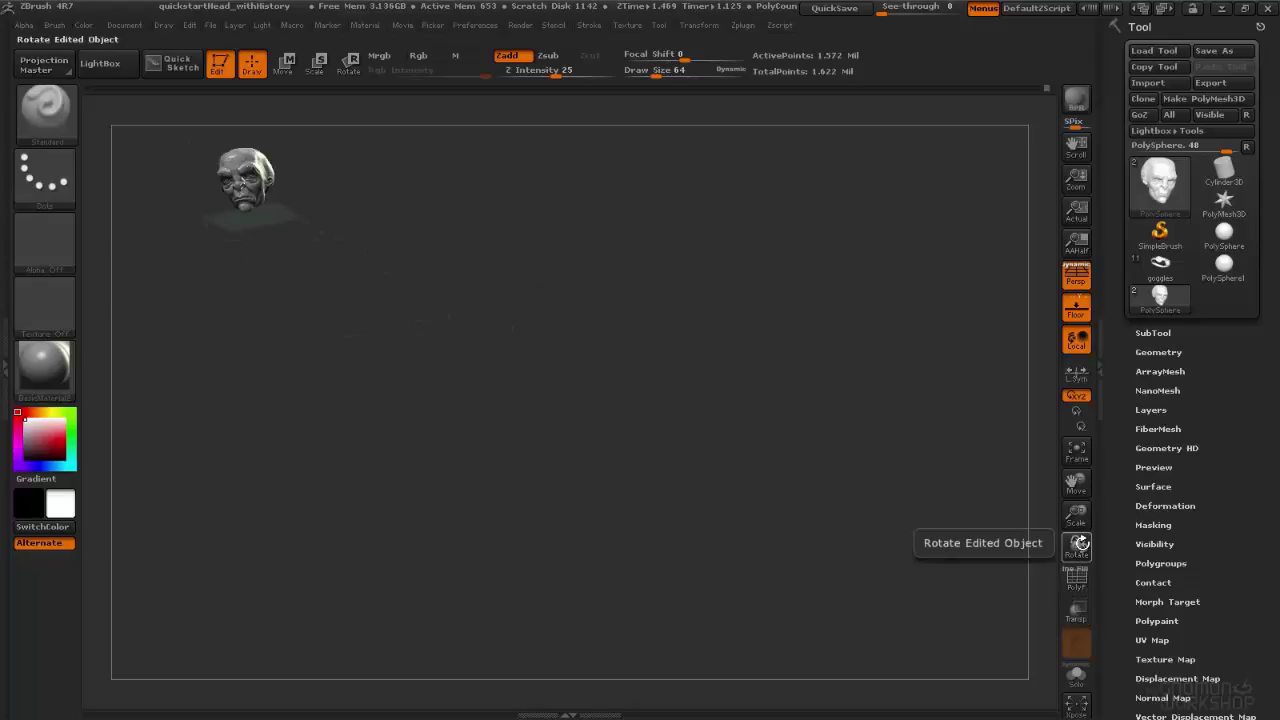
key(f)
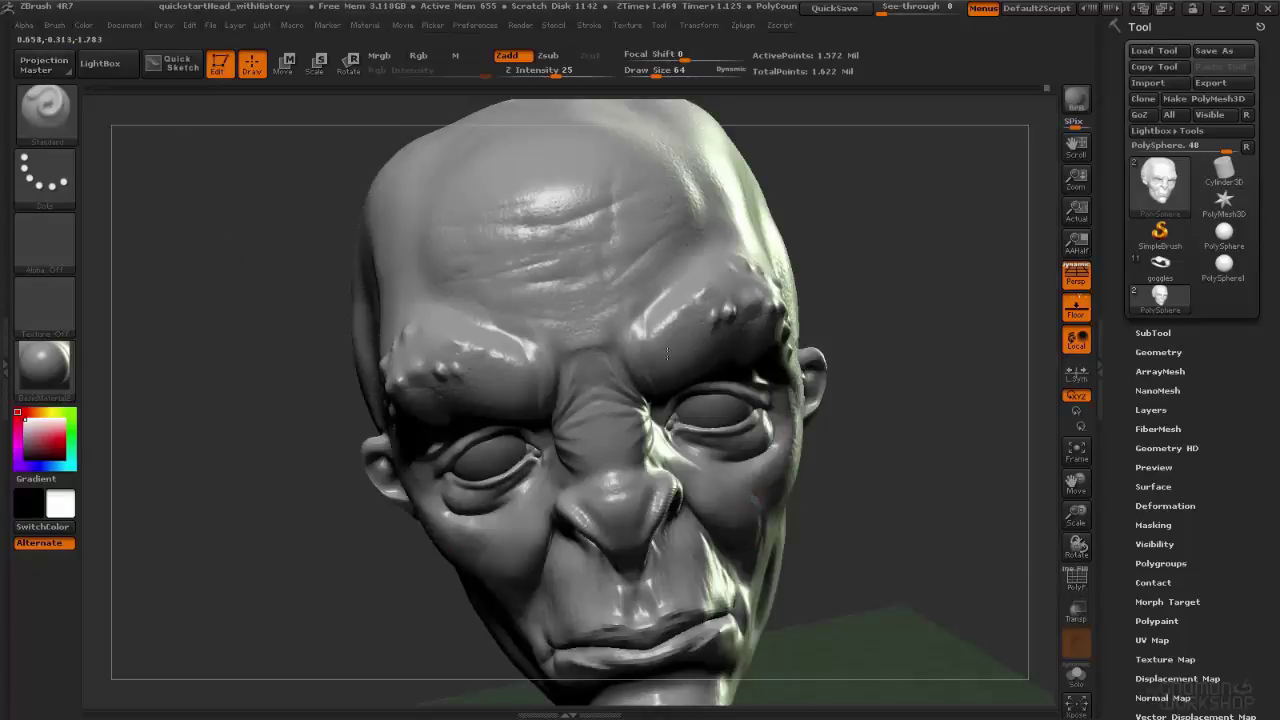
key(f)
mouse_move(545, 405)
shift+mouse_down()
mouse_move(663, 434)
mouse_move(647, 337)
mouse_move(611, 341)
mouse_move(650, 362)
mouse_move(631, 380)
mouse_move(600, 353)
shift+mouse_up()
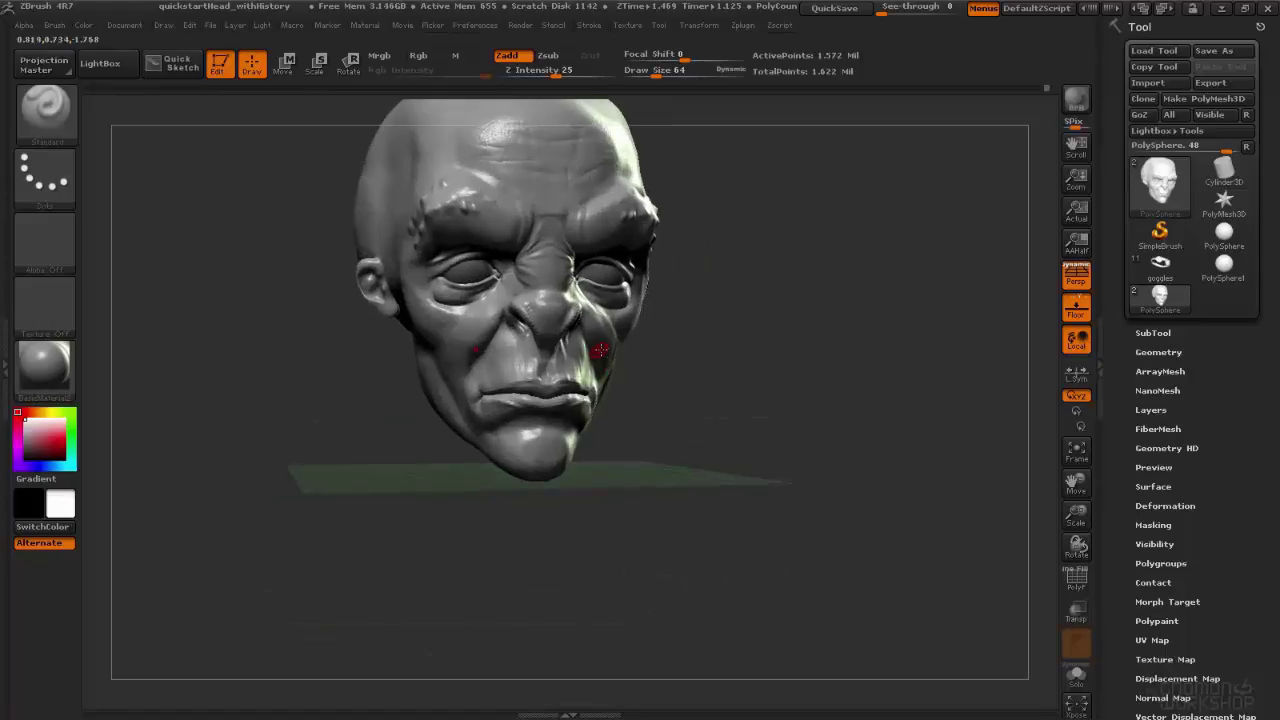
Orbit, pan and zoom around the head to examine it from the front and the sides at several distances.
drag(754, 354, 874, 353)
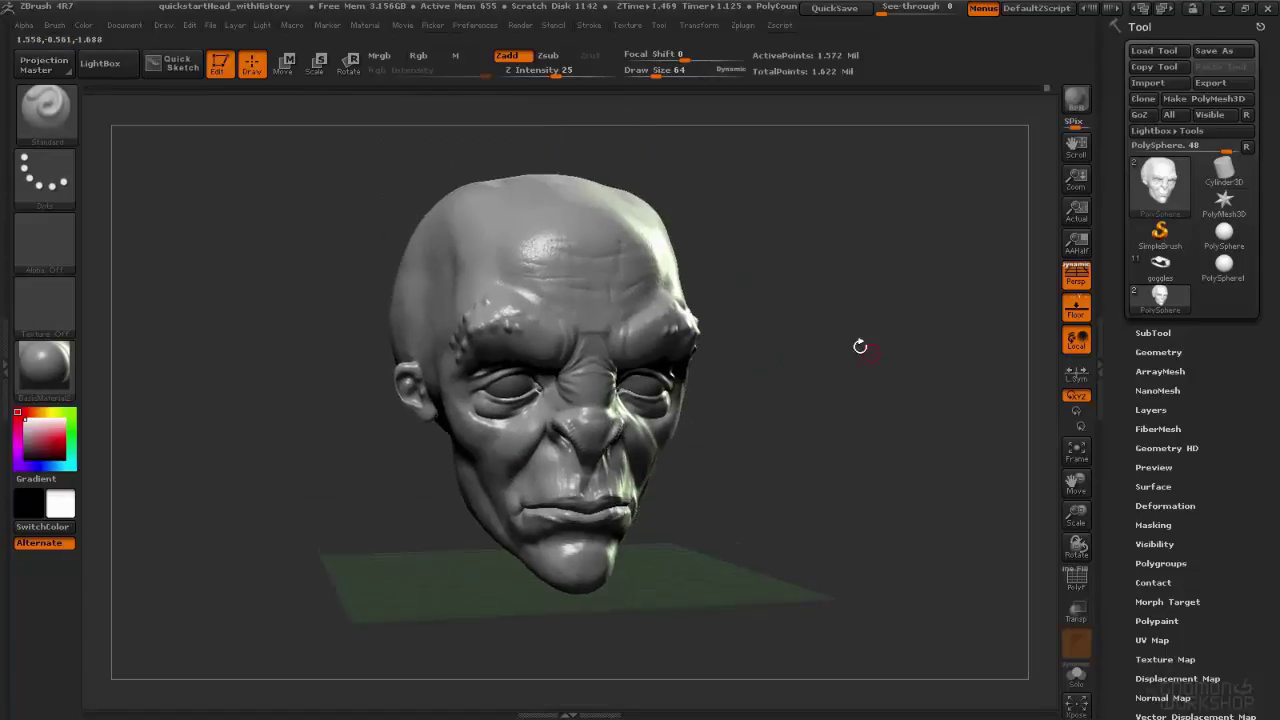
mouse_move(895, 290)
mouse_down()
mouse_move(720, 305)
mouse_move(860, 290)
mouse_move(843, 286)
mouse_move(931, 300)
mouse_move(758, 303)
mouse_up()
mouse_move(471, 331)
mouse_down()
mouse_move(808, 346)
mouse_move(769, 345)
mouse_up()
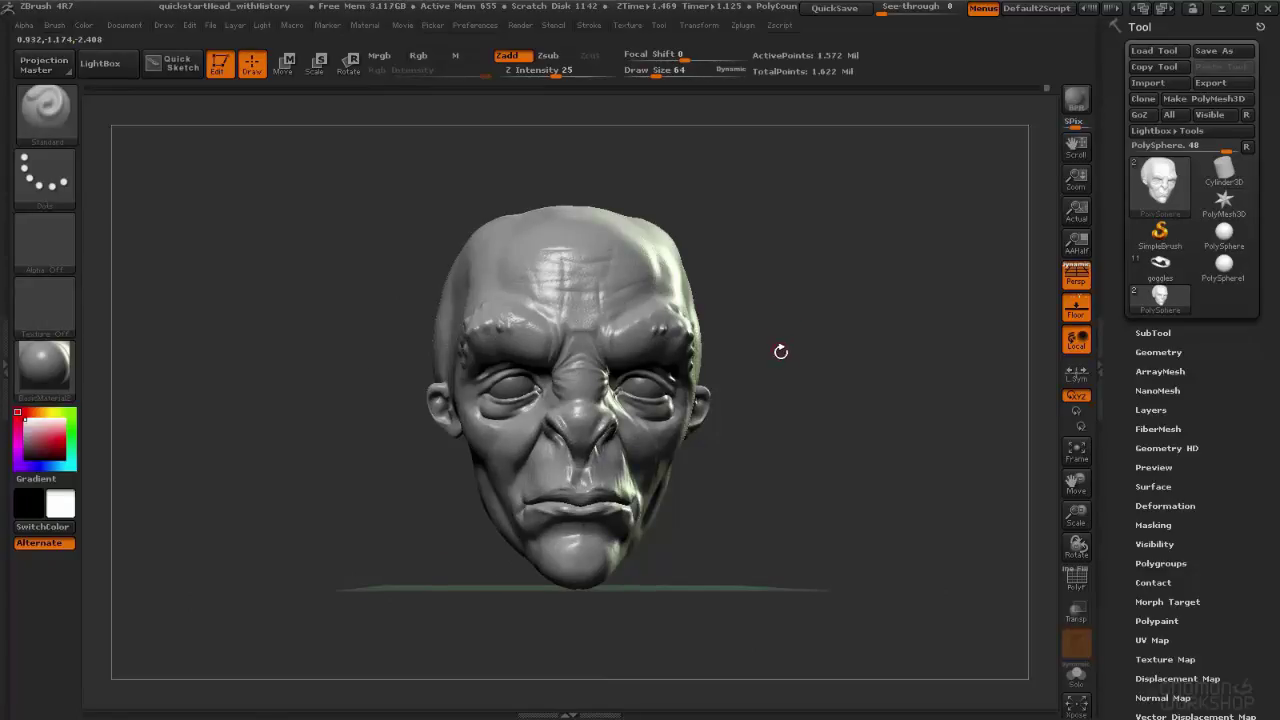
mouse_move(781, 361)
mouse_down()
mouse_move(749, 234)
mouse_move(852, 523)
mouse_move(702, 261)
mouse_move(840, 506)
mouse_move(652, 256)
mouse_move(842, 550)
mouse_move(706, 297)
mouse_move(749, 434)
mouse_move(790, 490)
mouse_move(740, 429)
mouse_move(750, 456)
mouse_up()
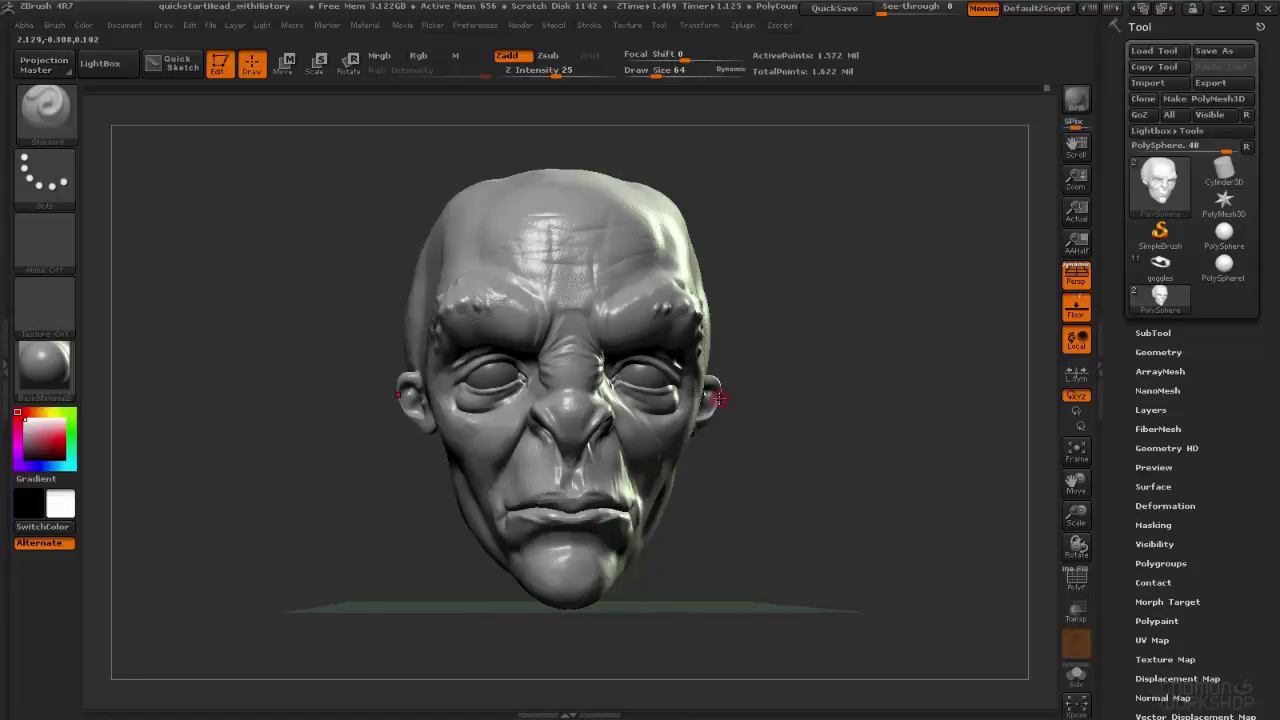
drag(653, 414, 685, 406)
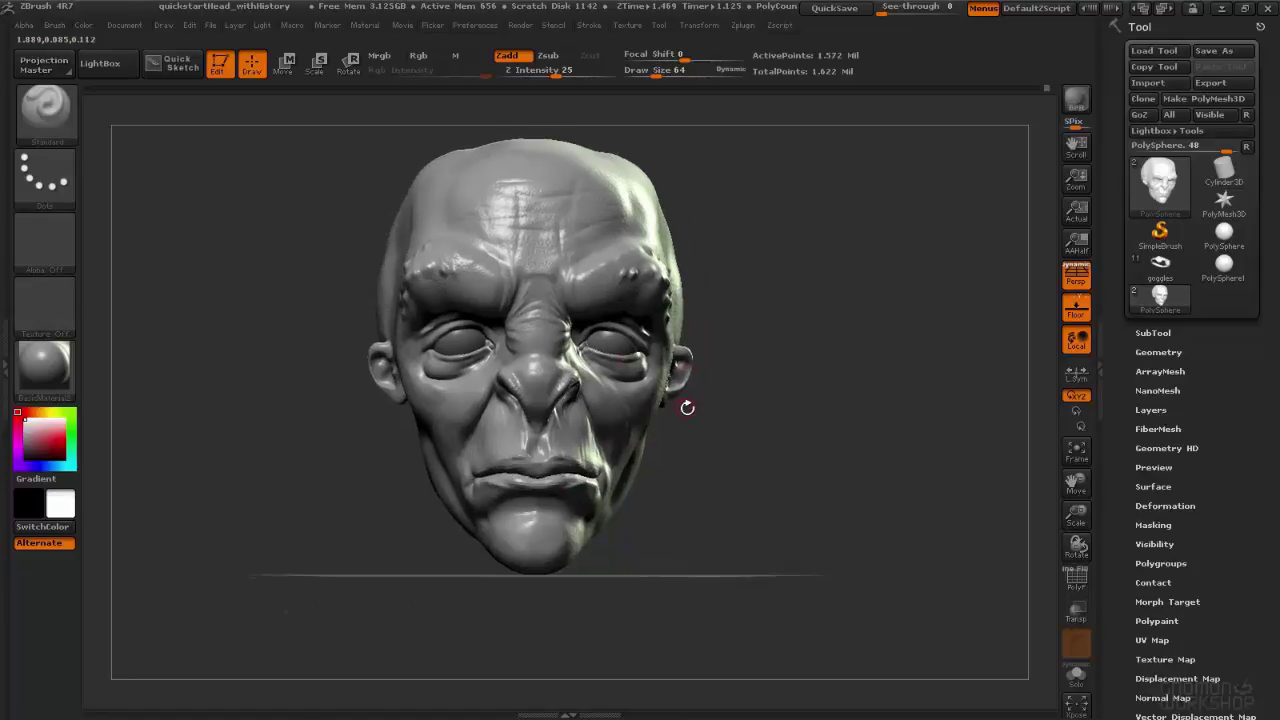
drag(791, 319, 756, 243)
mouse_move(731, 342)
ctrl+right_down()
mouse_move(746, 394)
mouse_move(711, 290)
ctrl+right_up()
mouse_move(740, 394)
ctrl+right_down()
mouse_move(743, 420)
mouse_move(662, 262)
ctrl+right_up()
key(ctrl)
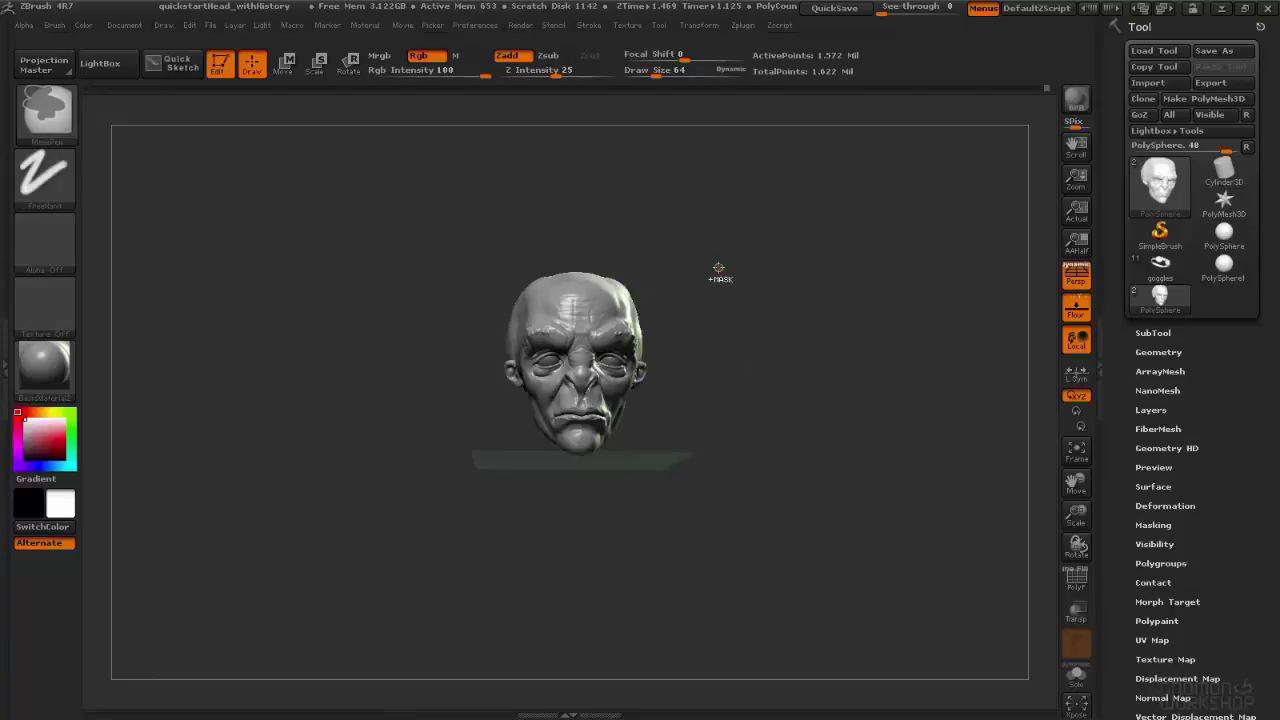
mouse_move(777, 348)
ctrl+right_down()
mouse_move(730, 195)
mouse_move(838, 414)
mouse_move(749, 234)
mouse_move(786, 277)
mouse_move(795, 347)
ctrl+right_up()
mouse_move(563, 328)
alt+right_down()
mouse_move(657, 323)
mouse_move(634, 357)
mouse_move(716, 401)
mouse_move(654, 429)
mouse_move(741, 401)
mouse_move(768, 480)
mouse_move(733, 400)
mouse_move(692, 381)
alt+right_up()
mouse_move(741, 433)
alt+right_down()
mouse_move(703, 440)
mouse_move(726, 409)
mouse_move(746, 423)
mouse_move(710, 415)
mouse_move(719, 433)
alt+right_up()
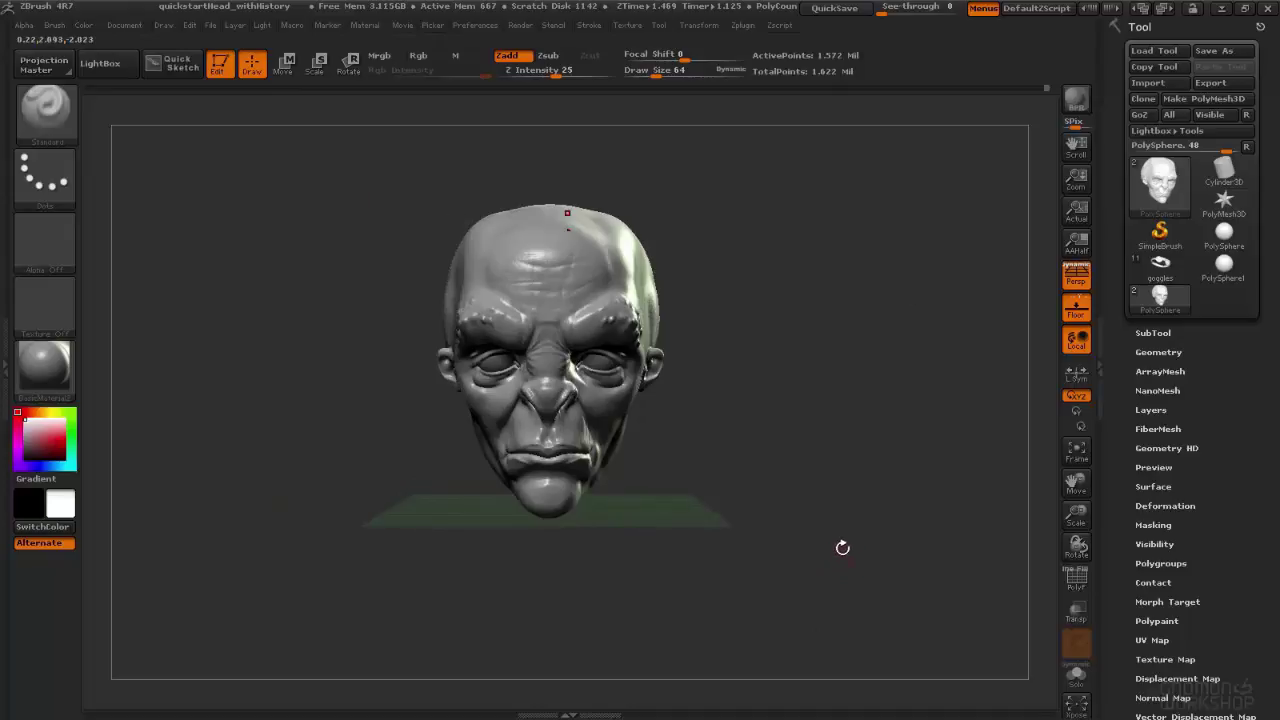
alt+right_drag(864, 472, 671, 474)
alt+right_drag(362, 449, 450, 554)
alt+drag(450, 554, 228, 464)
alt+drag(408, 484, 288, 381)
alt+drag(585, 355, 853, 335)
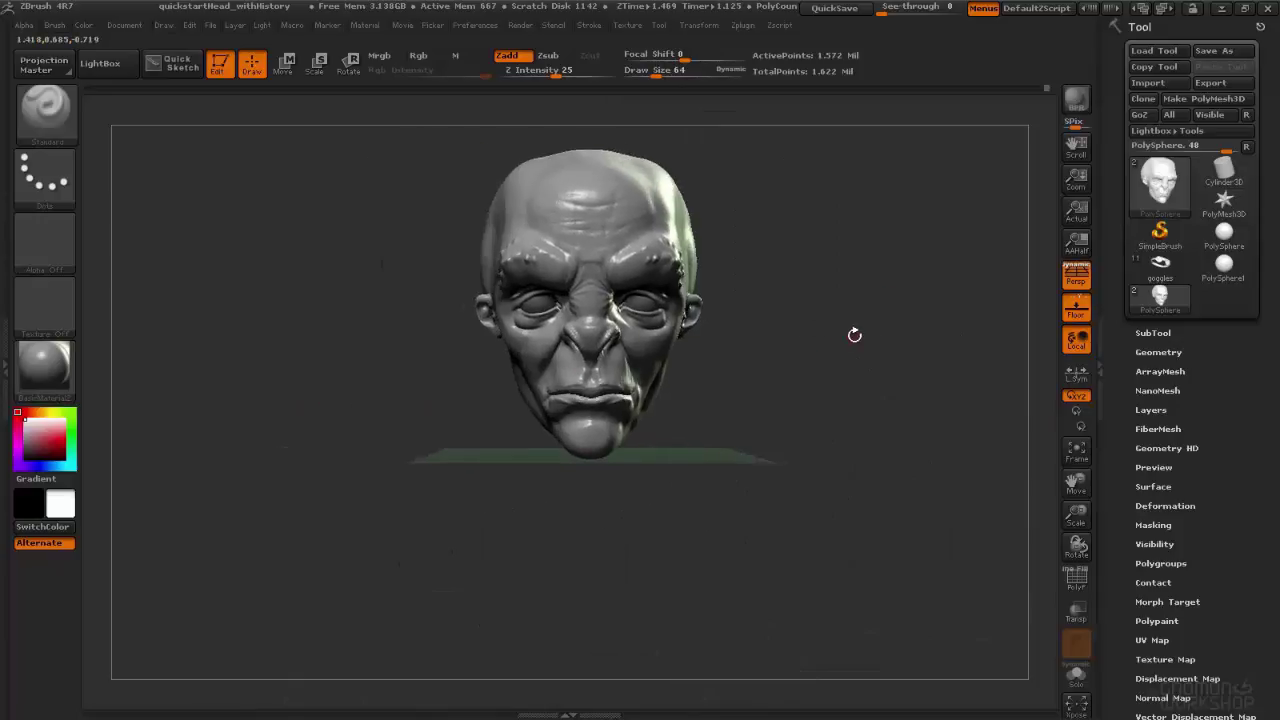
mouse_move(810, 270)
alt+mouse_down()
mouse_move(829, 578)
mouse_move(722, 367)
mouse_move(748, 446)
mouse_move(729, 374)
mouse_move(751, 440)
mouse_move(739, 232)
mouse_move(740, 400)
mouse_move(805, 241)
mouse_move(806, 303)
mouse_move(762, 300)
alt+mouse_up()
Set the Draw Size to 185 and paint a mask over both brow ridges.
key(space)
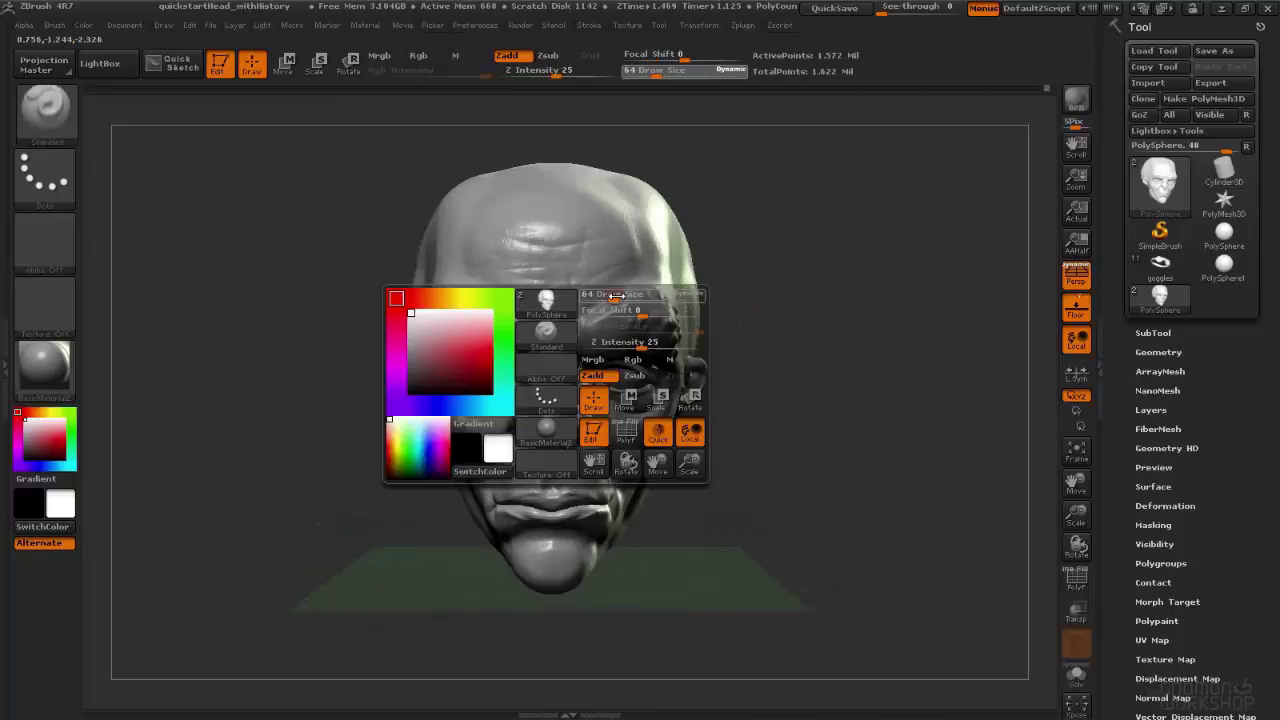
key(space)
key(ctrl)
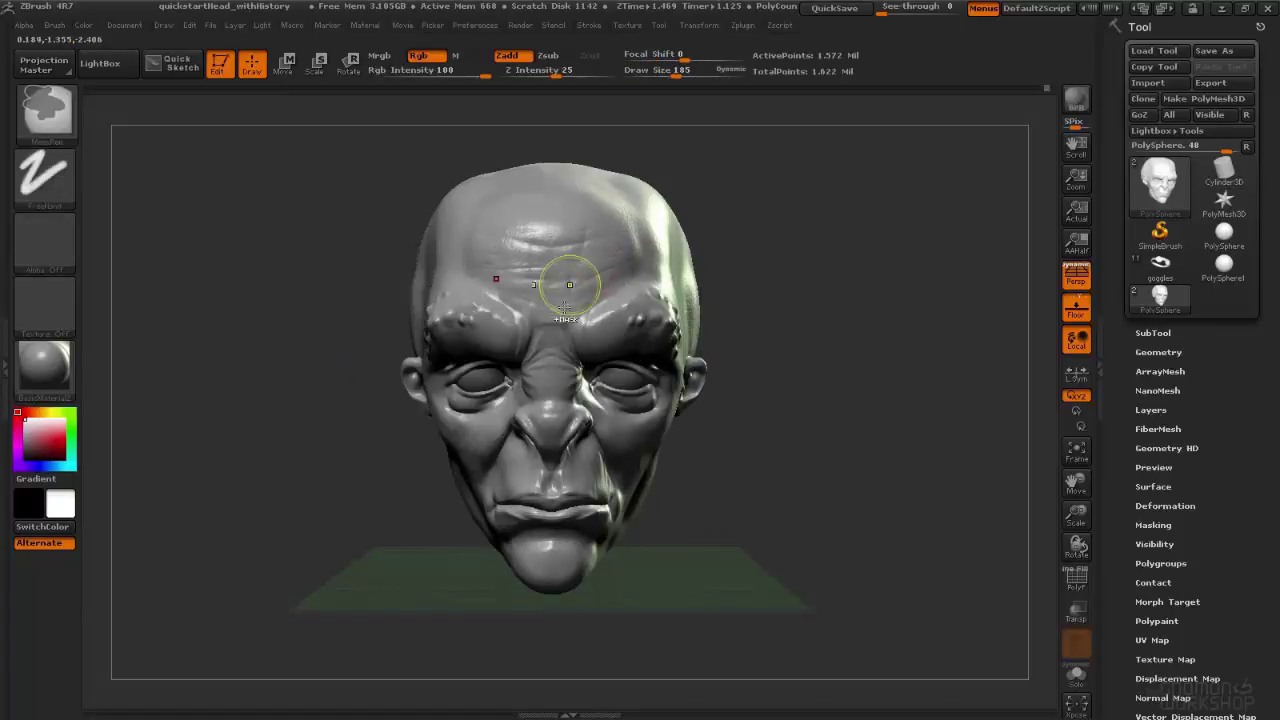
ctrl+drag(604, 340, 633, 322)
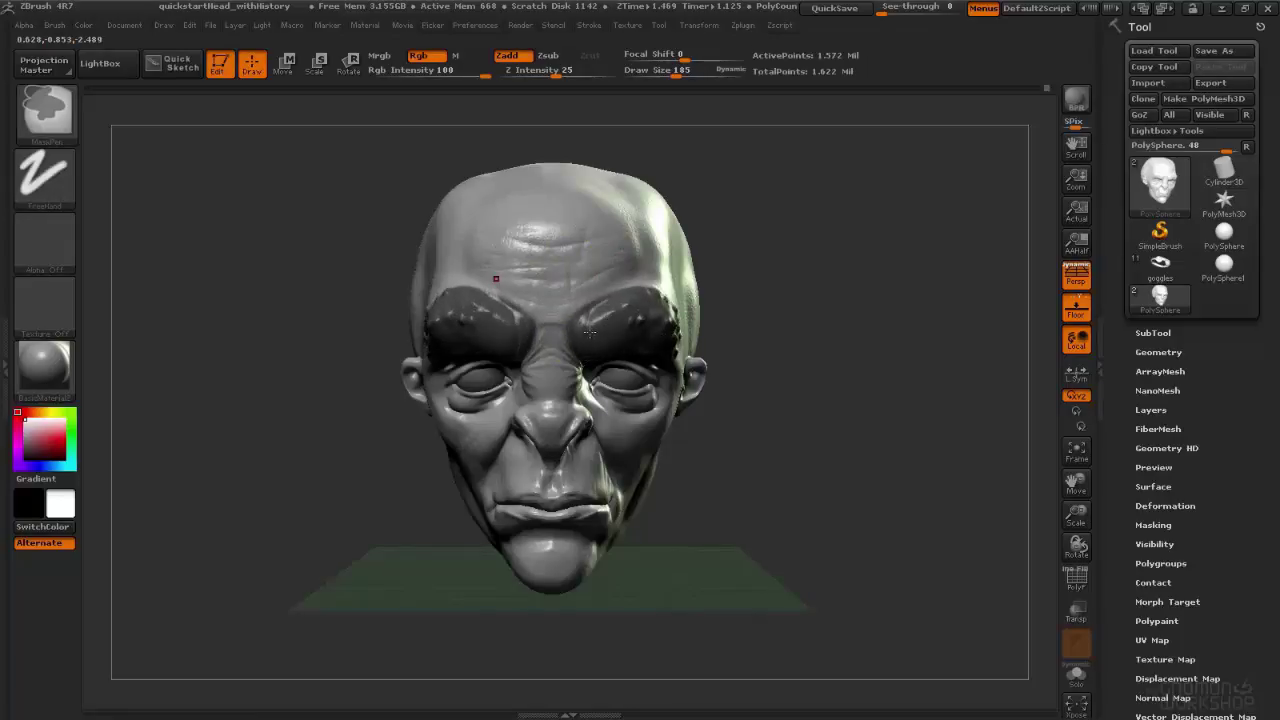
mouse_move(550, 300)
right_down()
mouse_move(635, 302)
mouse_move(529, 306)
right_up()
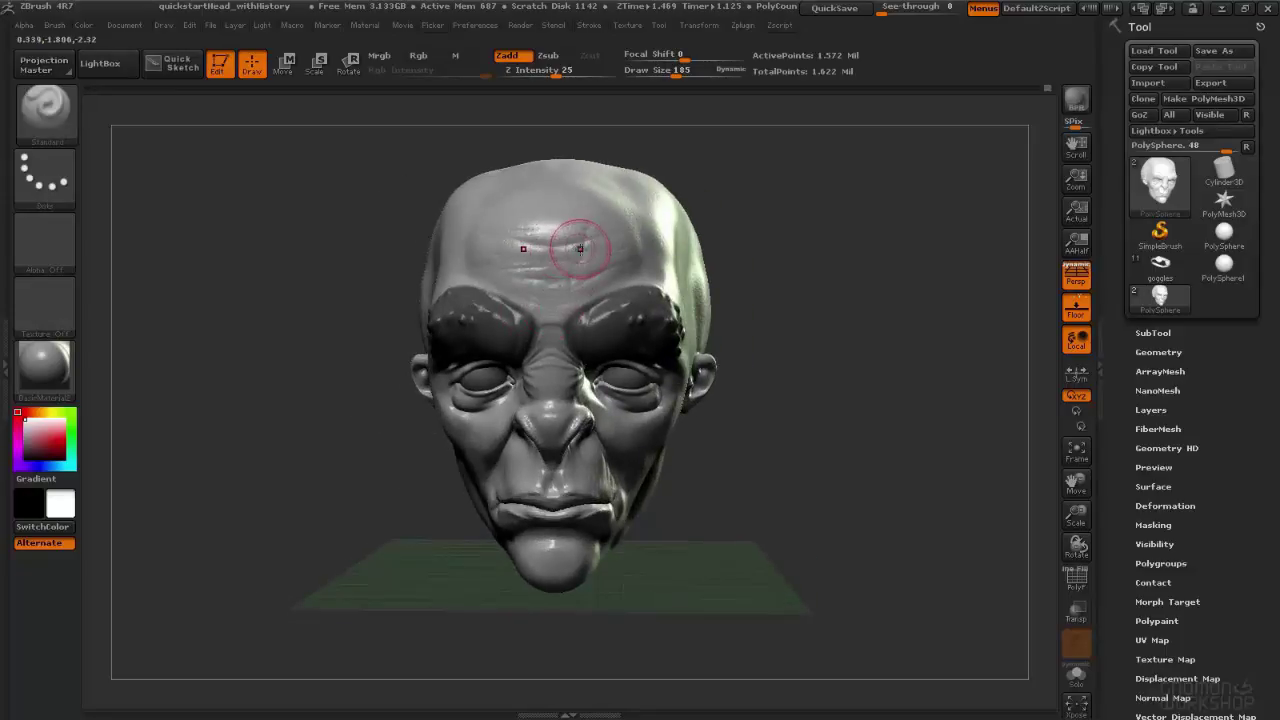
Try masking a round patch on each side of the forehead, and undo it.
ctrl+drag(584, 250, 593, 240)
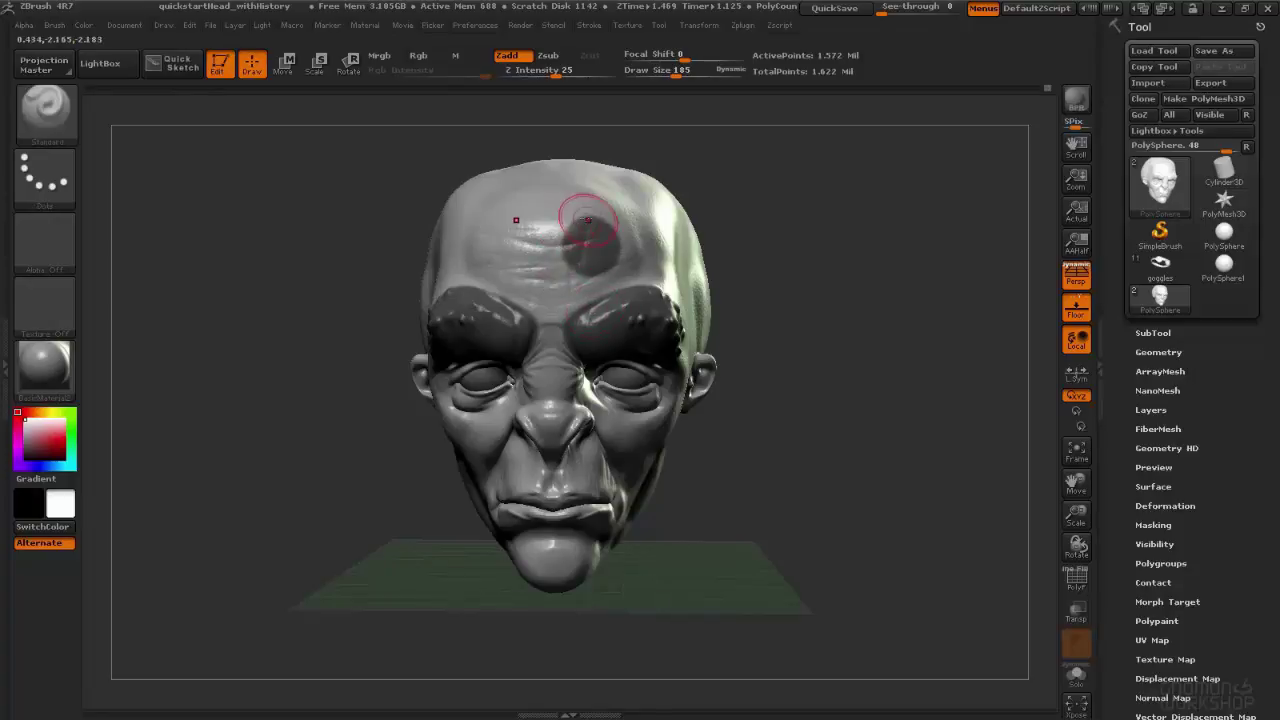
mouse_move(512, 248)
ctrl+mouse_down()
mouse_move(498, 238)
mouse_move(515, 233)
ctrl+mouse_up()
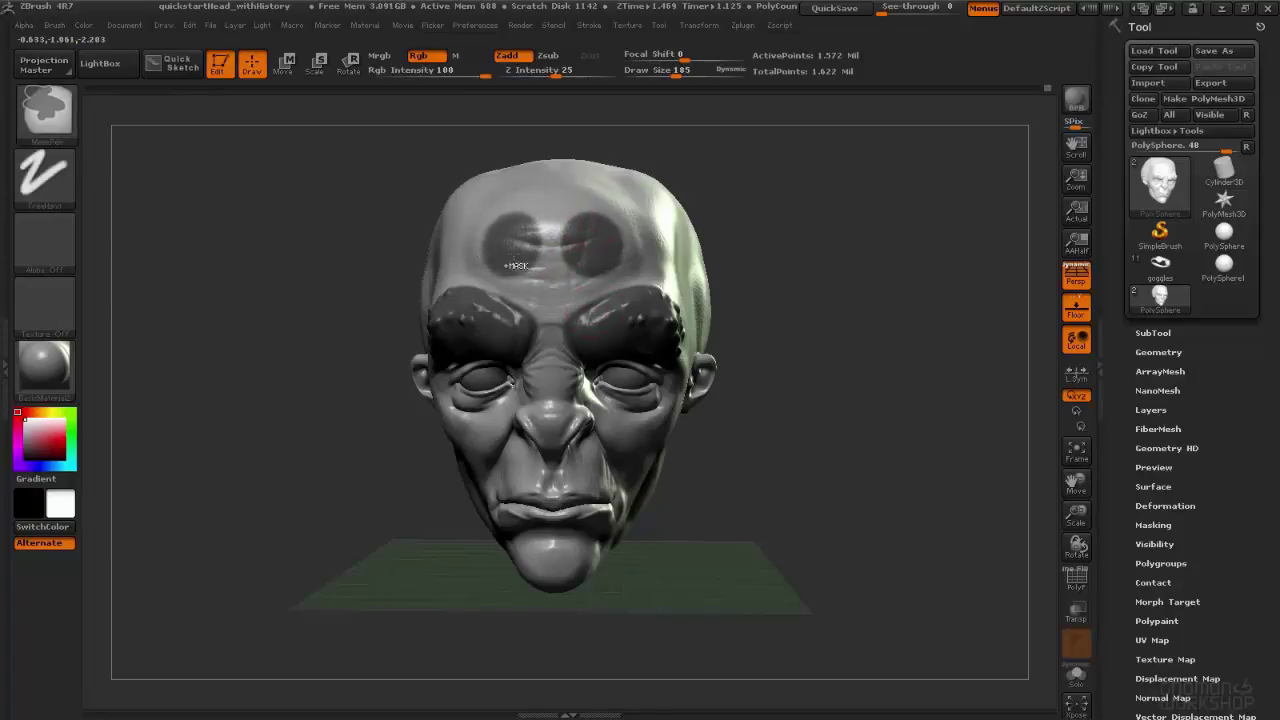
key(ctrl+z)
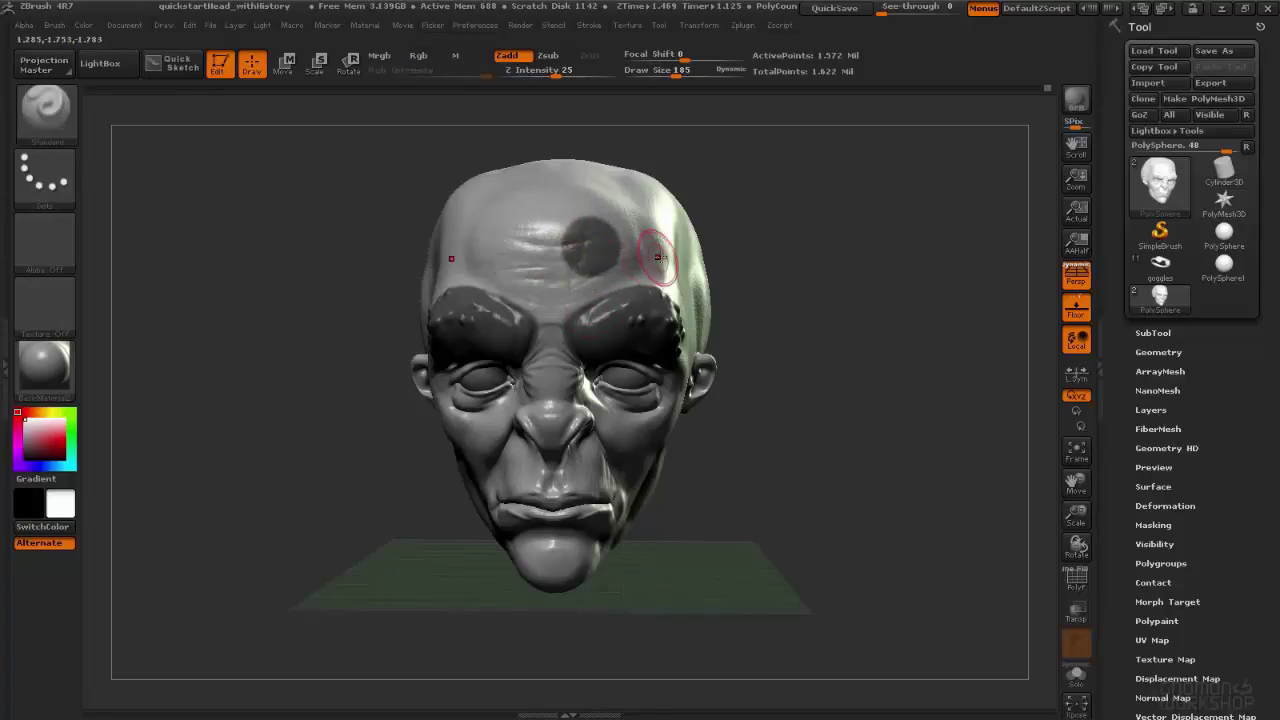
shift+drag(713, 235, 718, 237)
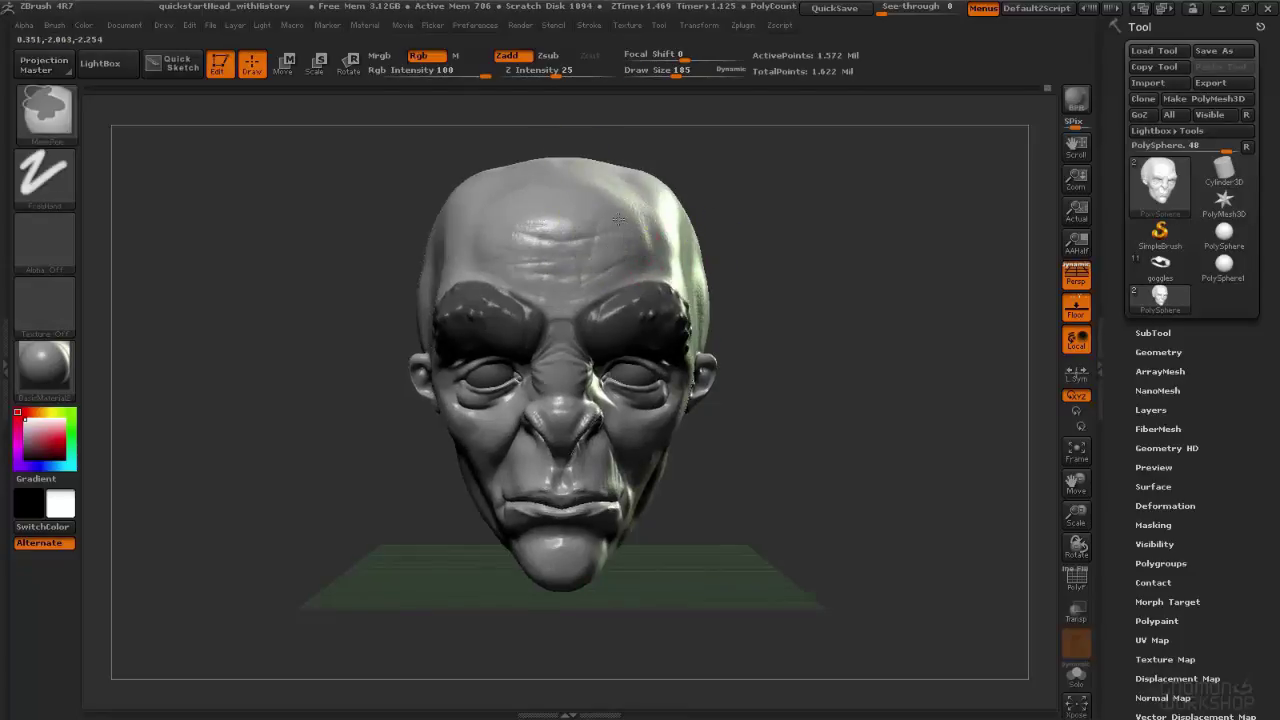
Erase part of the brow mask and extend the mask onto the forehead above both brows.
mouse_move(540, 305)
mouse_down()
mouse_move(550, 341)
mouse_move(523, 292)
mouse_up()
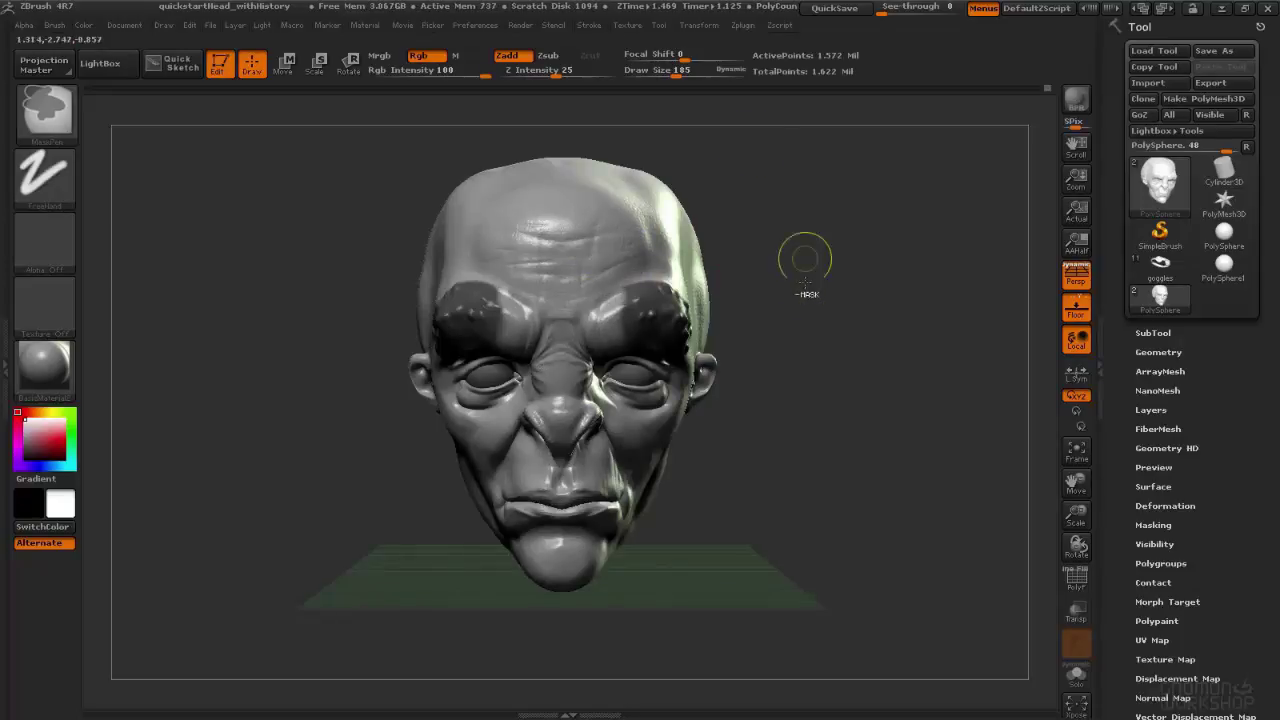
ctrl+drag(814, 264, 828, 390)
drag(798, 272, 580, 190)
mouse_move(498, 260)
ctrl+mouse_down()
mouse_move(448, 334)
mouse_move(505, 274)
mouse_move(512, 300)
ctrl+mouse_up()
mouse_move(666, 166)
alt+mouse_down()
mouse_move(586, 306)
mouse_move(640, 290)
mouse_move(620, 270)
alt+mouse_up()
Blur and sharpen the edges of the brow and forehead mask.
ctrl+click(511, 361)
ctrl+click(527, 328)
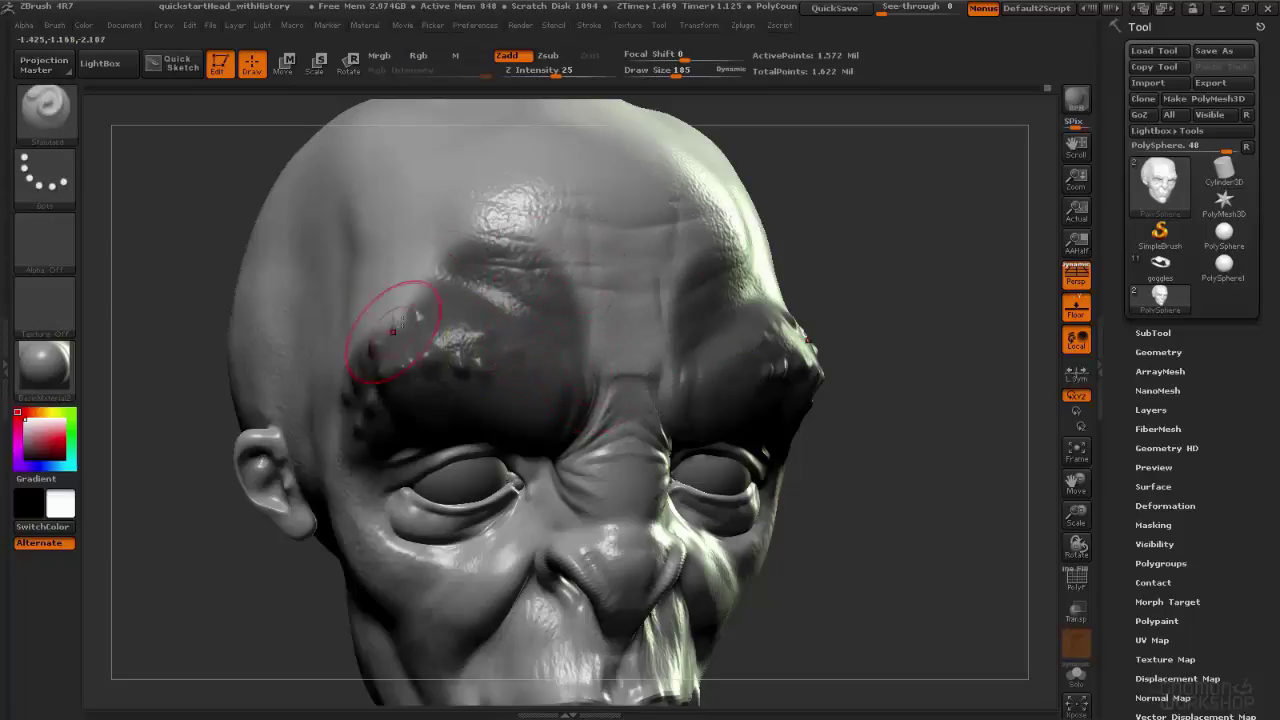
ctrl+alt+click(513, 360)
ctrl+alt+click(512, 360)
right_drag(546, 304, 340, 320)
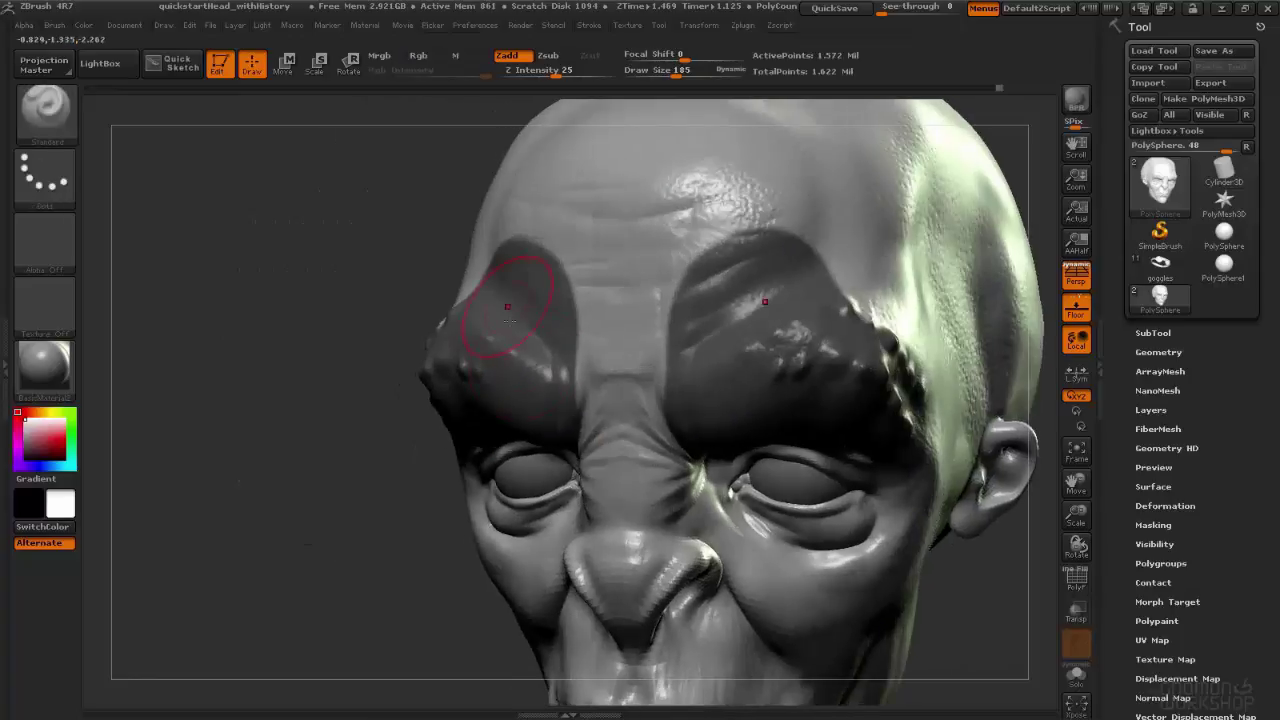
ctrl+right_drag(345, 370, 430, 275)
alt+right_drag(524, 414, 540, 322)
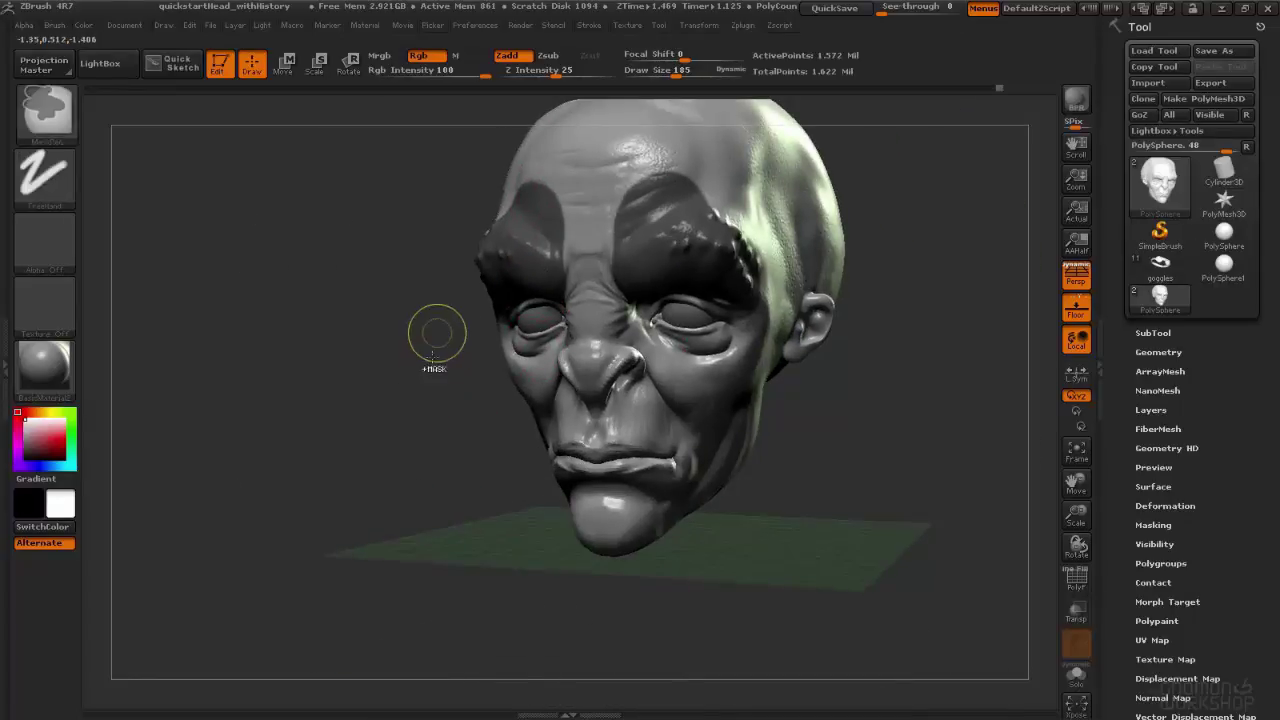
Clear the entire mask from the head.
ctrl+drag(443, 346, 467, 391)
alt+drag(898, 190, 697, 315)
right_drag(567, 350, 650, 255)
right_drag(580, 375, 594, 350)
alt+right_drag(594, 350, 714, 267)
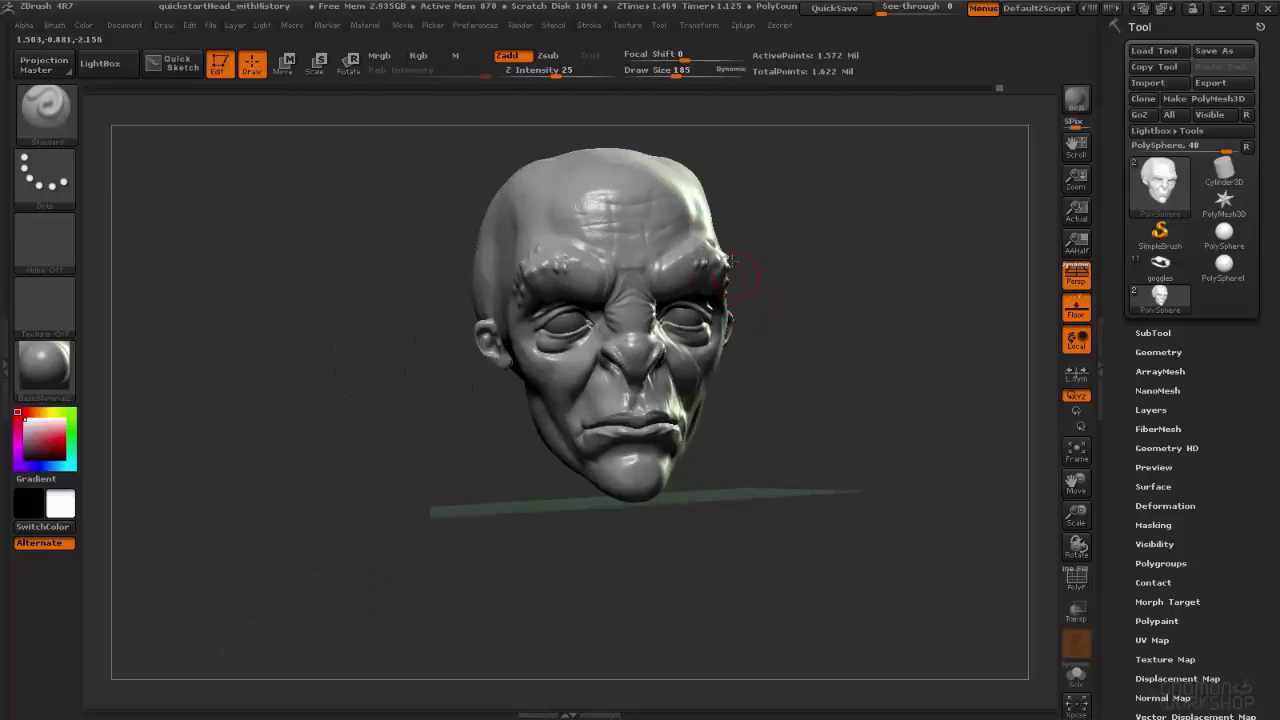
Look through the 3D sculpting brush library, including the SelectRect brush.
key(b)
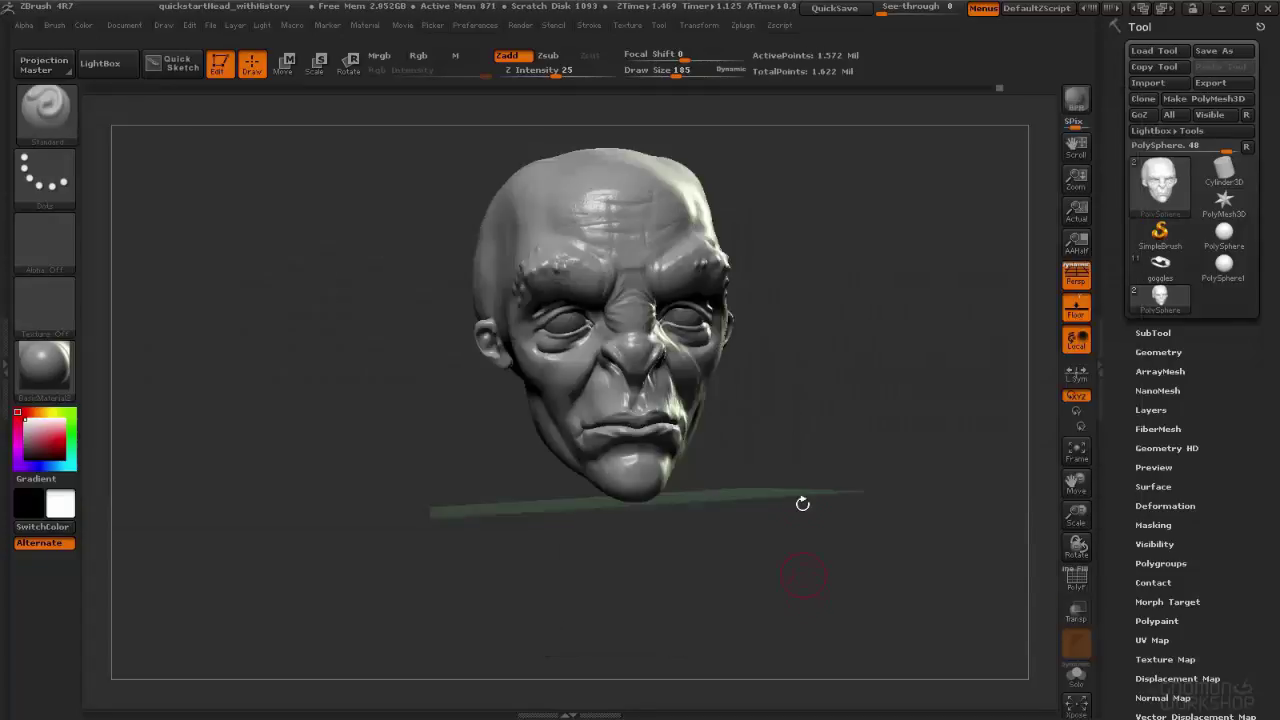
drag(808, 341, 772, 322)
mouse_move(863, 254)
alt+mouse_down()
mouse_move(785, 291)
mouse_move(826, 295)
alt+mouse_up()
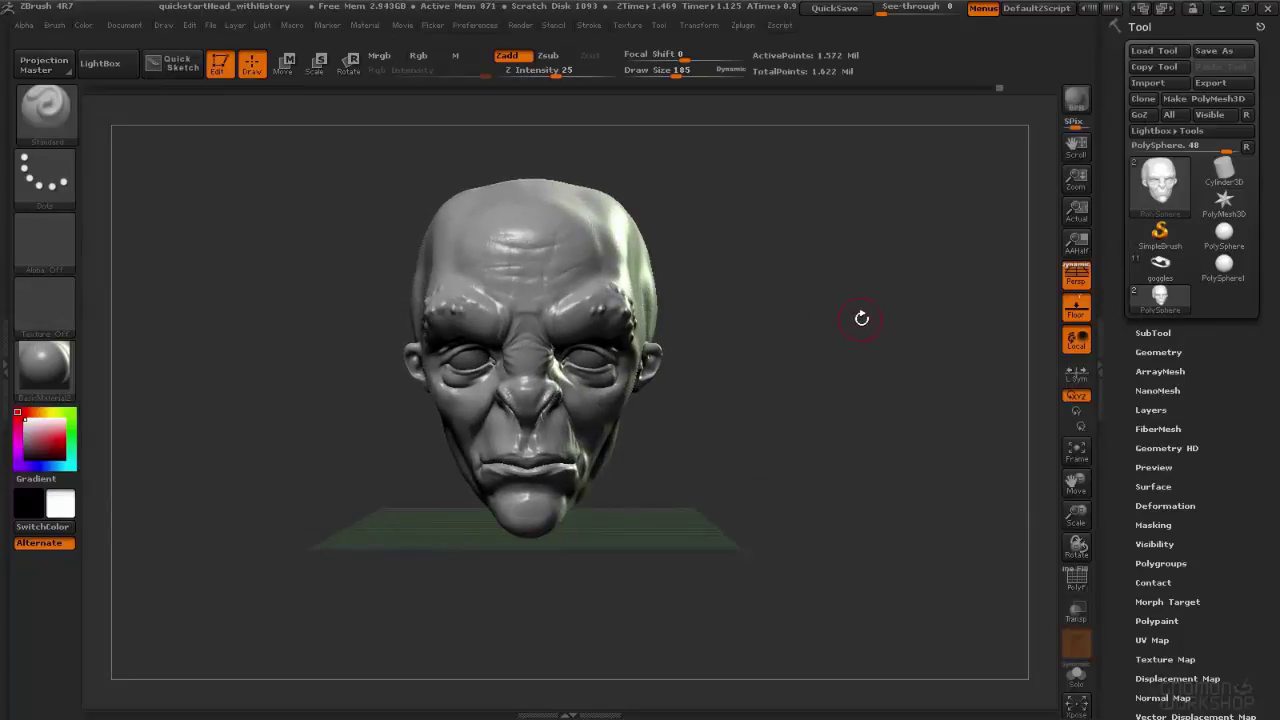
Isolate the upper half of the head with a SelectRect selection, and invert the visibility to show only the lower face.
mouse_move(918, 210)
ctrl+shift+mouse_down()
mouse_move(771, 389)
mouse_move(849, 320)
mouse_move(680, 363)
mouse_move(814, 294)
mouse_move(769, 426)
mouse_move(666, 303)
mouse_move(794, 374)
mouse_move(671, 391)
mouse_move(657, 406)
mouse_move(406, 403)
mouse_move(397, 538)
mouse_move(491, 538)
mouse_move(403, 354)
mouse_move(492, 340)
mouse_move(361, 360)
ctrl+shift+mouse_up()
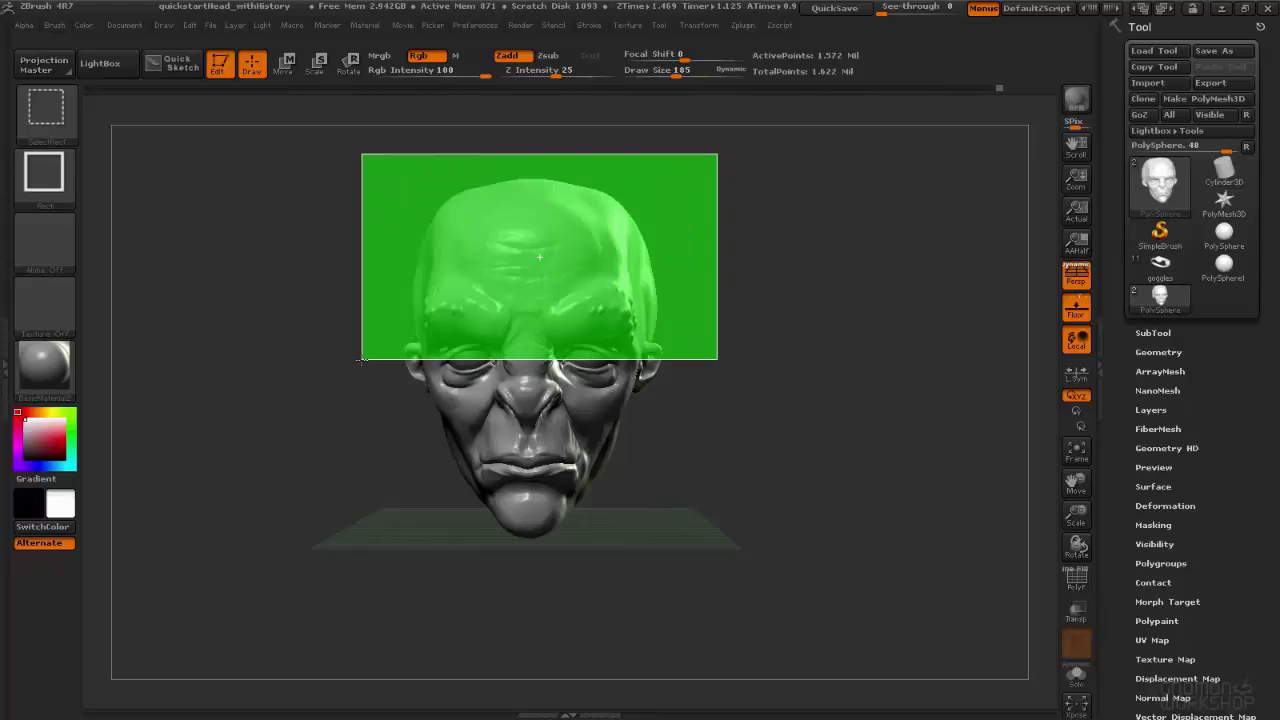
mouse_move(413, 461)
mouse_down()
mouse_move(440, 450)
mouse_move(365, 414)
mouse_up()
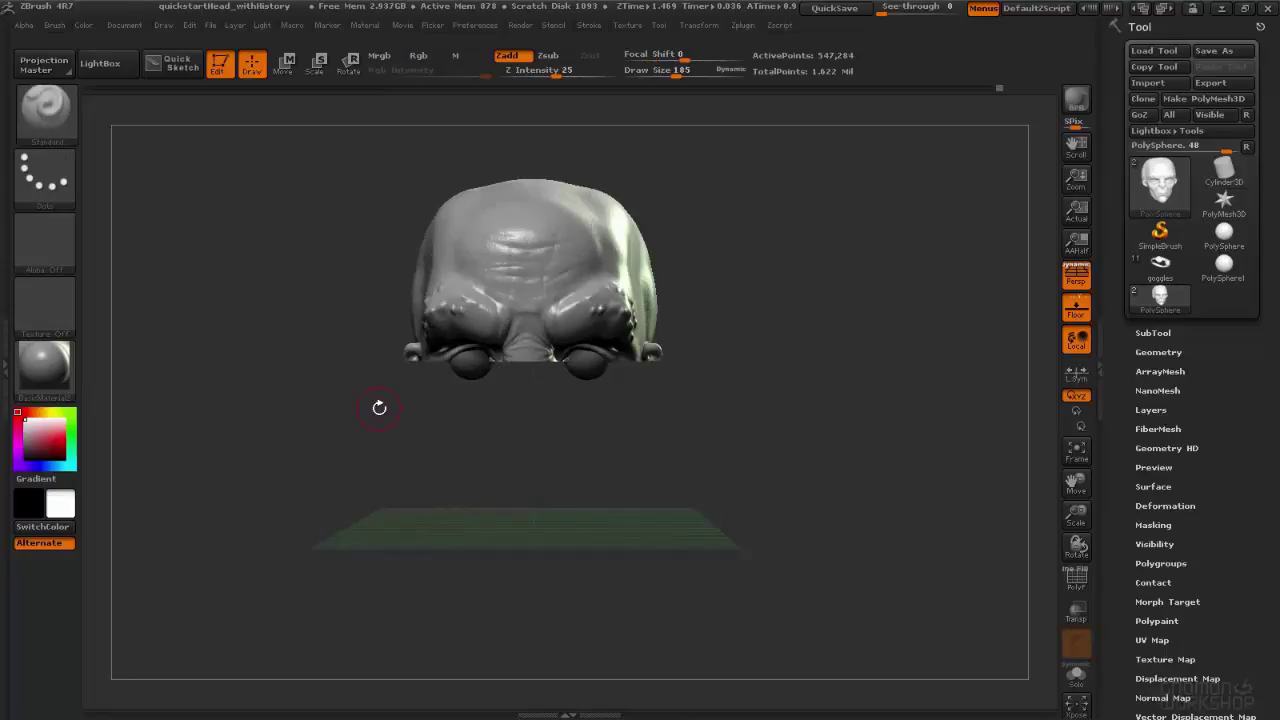
key(ctrl+shift)
ctrl+shift+drag(778, 223, 832, 356)
mouse_move(648, 236)
mouse_down()
mouse_move(706, 226)
mouse_move(640, 246)
mouse_up()
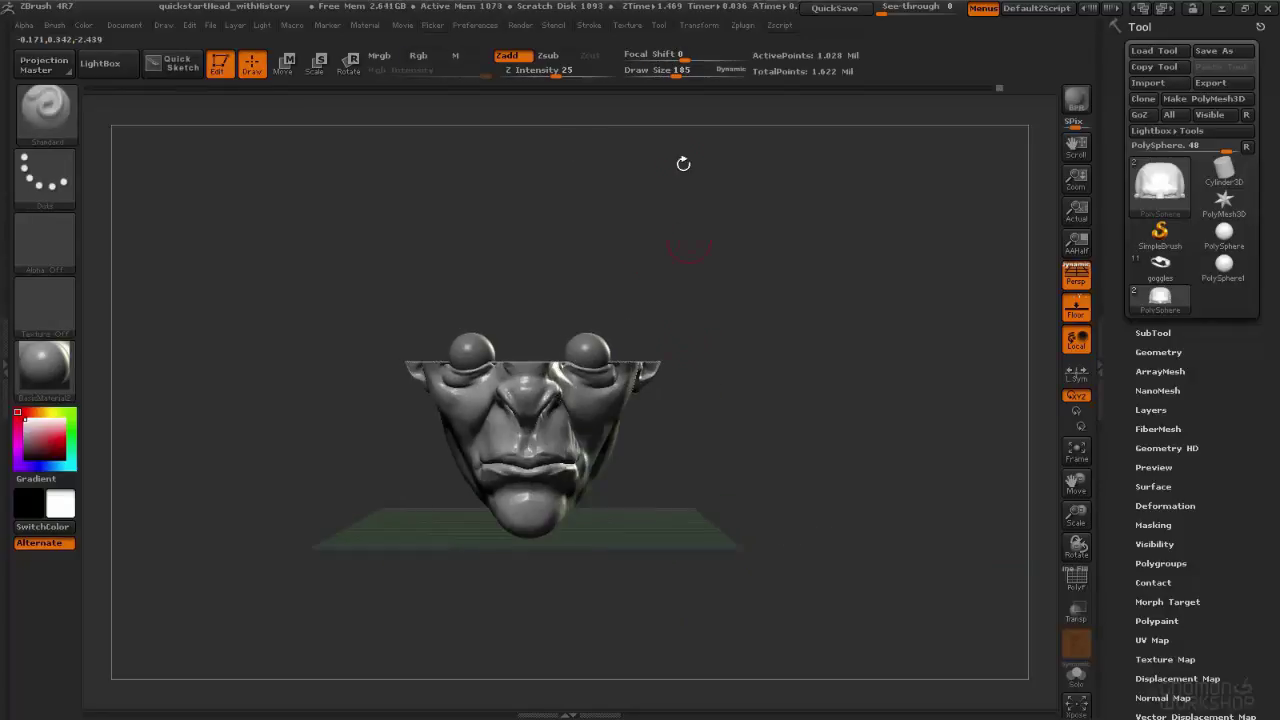
Hide the outer sides of the lower face so only its central strip stays visible.
mouse_move(767, 287)
ctrl+shift+mouse_down()
mouse_move(597, 571)
mouse_move(557, 606)
mouse_move(433, 587)
mouse_move(452, 619)
mouse_move(475, 624)
ctrl+shift+mouse_up()
ctrl+shift+drag(507, 410, 507, 410)
drag(443, 482, 478, 427)
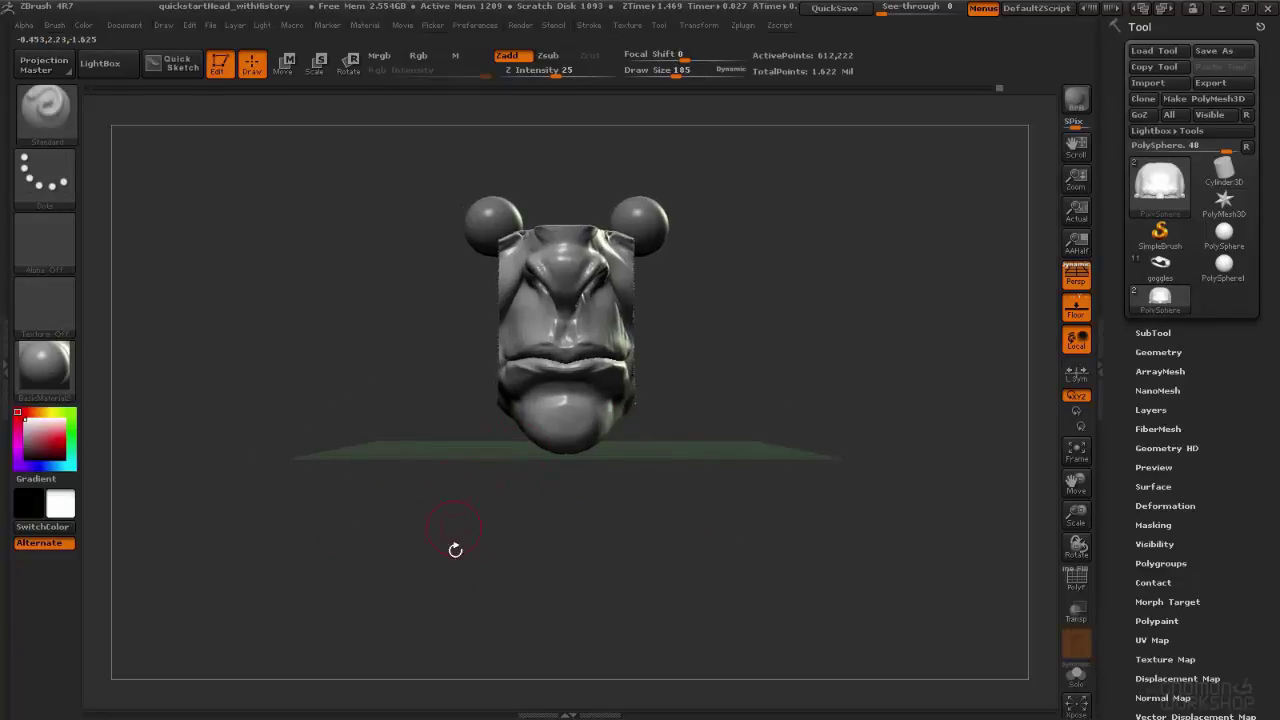
Hide the mouth and chin area, and turn the remaining nose section to see it from behind.
mouse_move(404, 557)
ctrl+shift+mouse_down()
mouse_move(606, 494)
mouse_move(733, 343)
mouse_move(728, 330)
ctrl+shift+mouse_up()
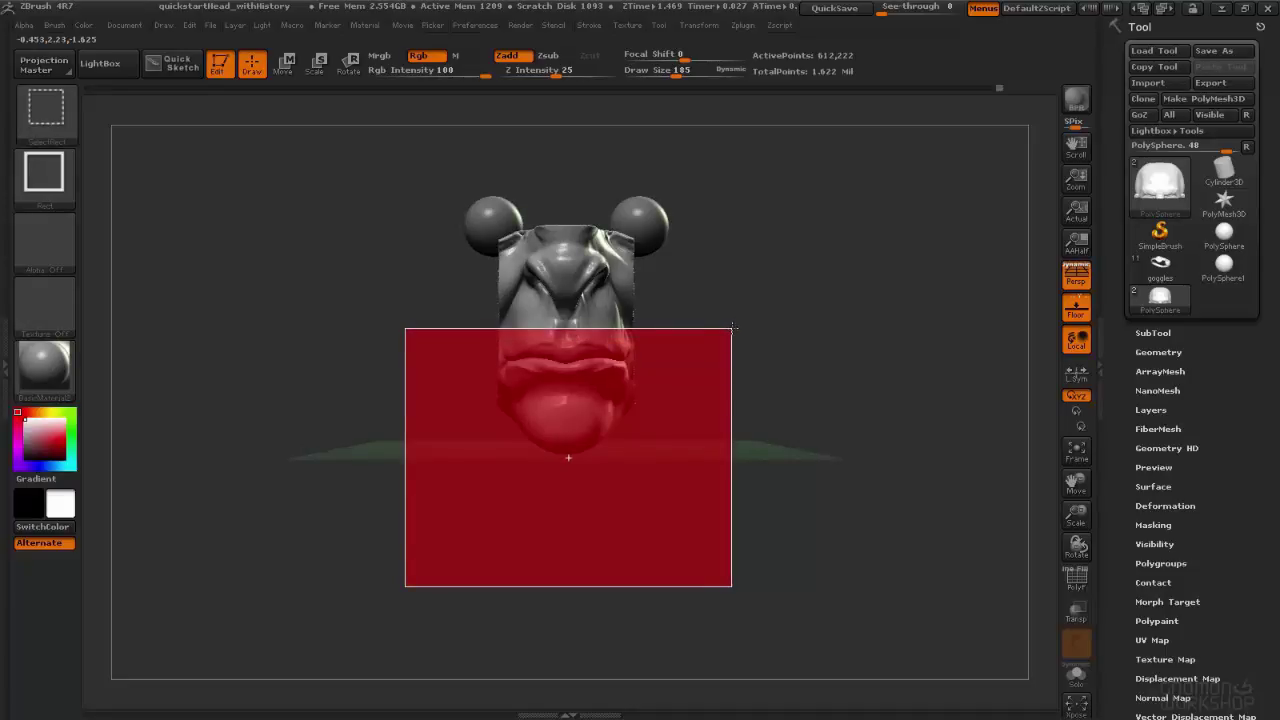
ctrl+alt+shift+drag(733, 327, 730, 329)
drag(686, 409, 549, 244)
drag(1214, 583, 1202, 610)
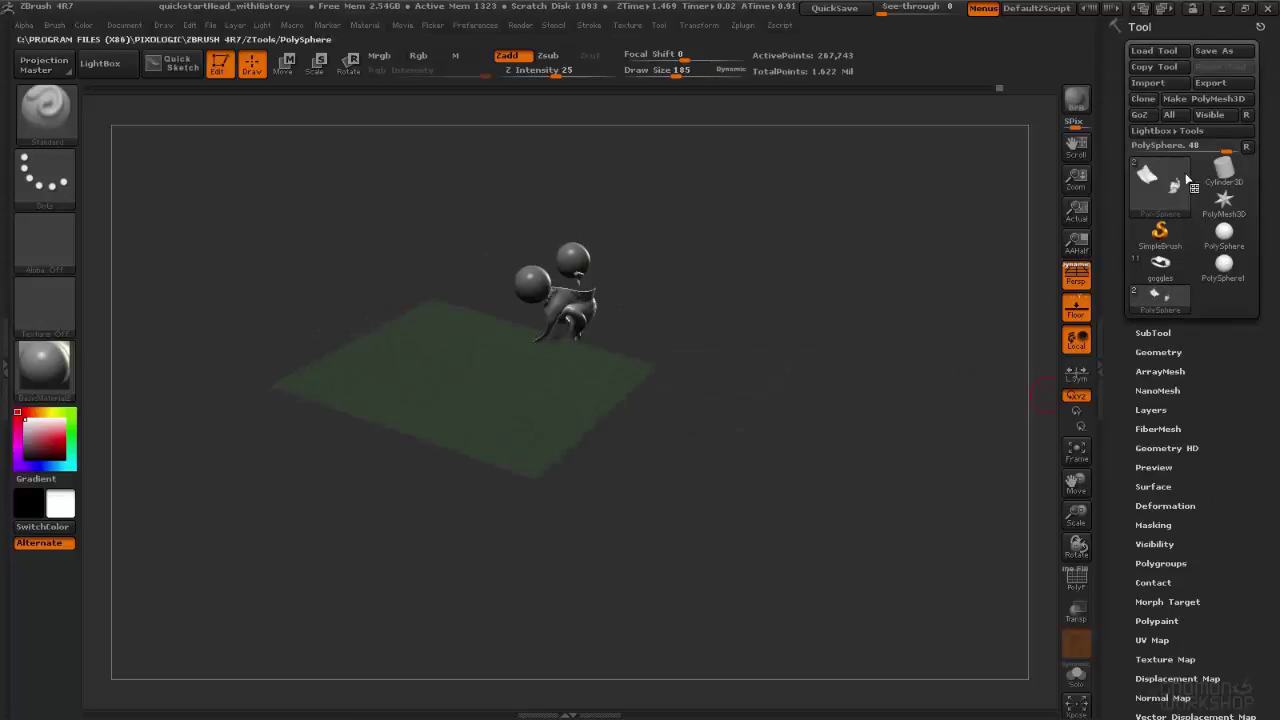
Turn on Double in the tool's Display Properties and inspect both sides of the remaining surfaces.
click(660, 25)
scroll(758, 410, down, 5)
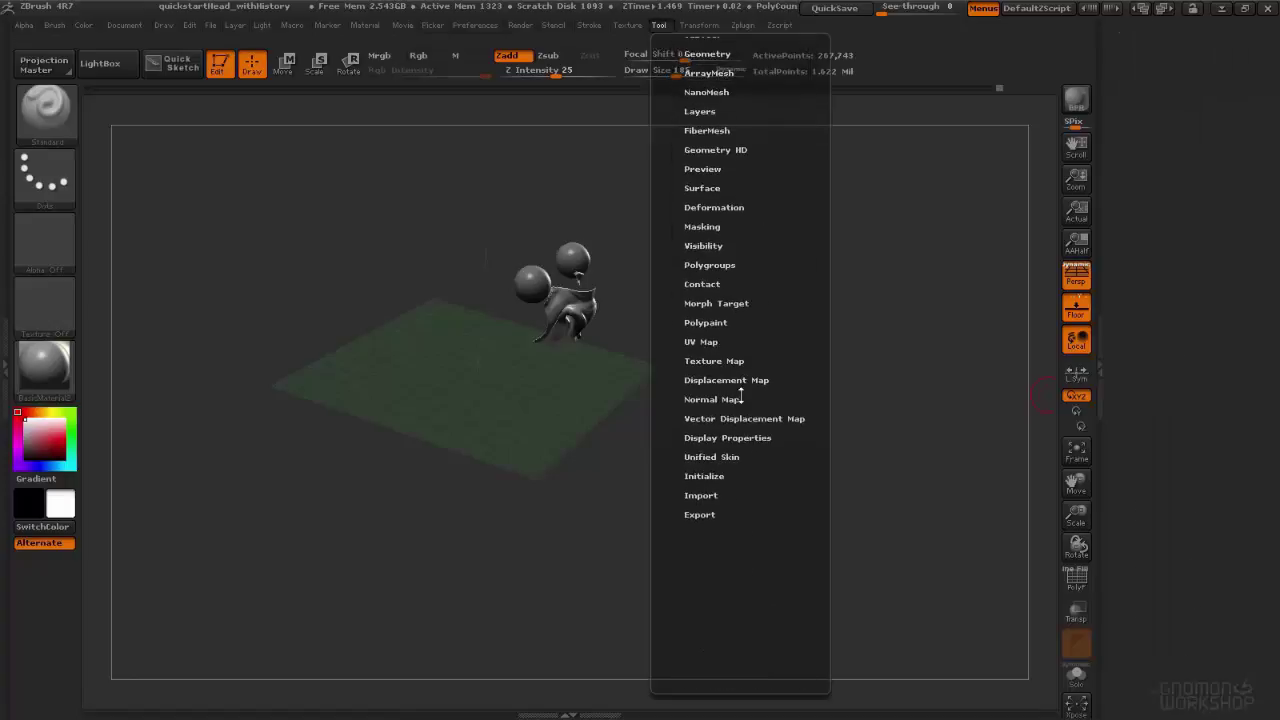
click(720, 438)
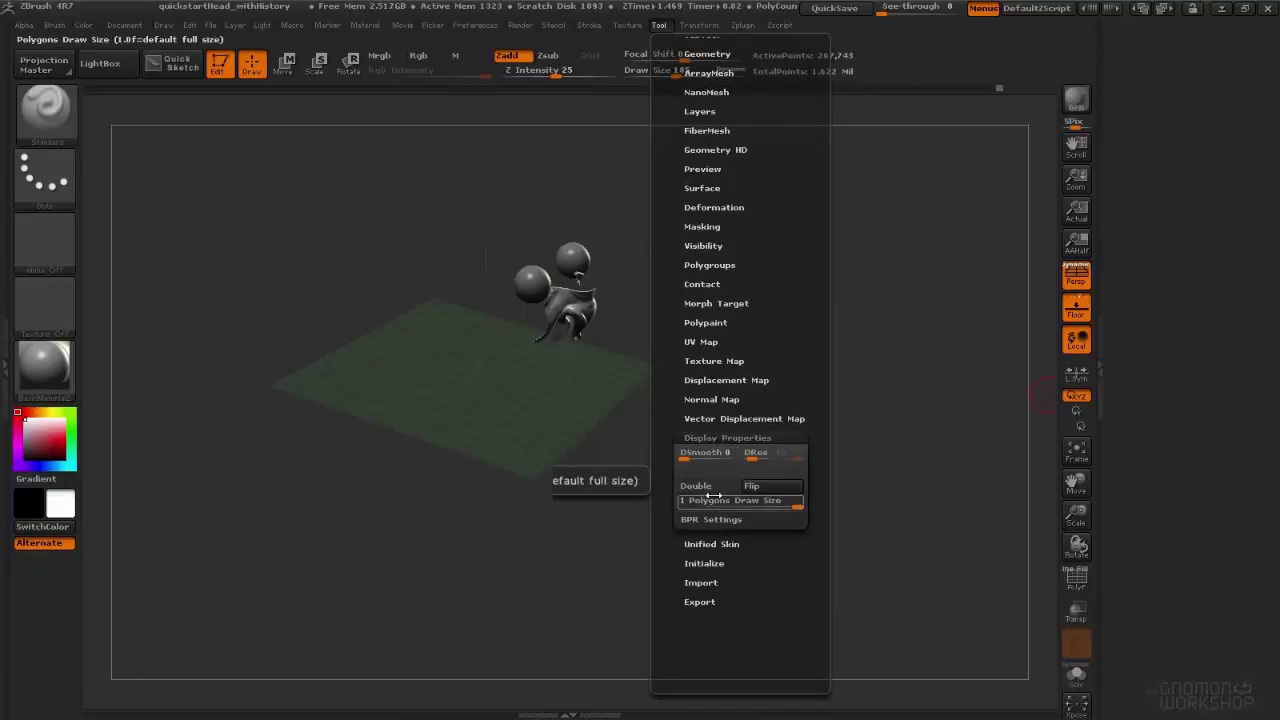
click(712, 490)
drag(505, 322, 548, 400)
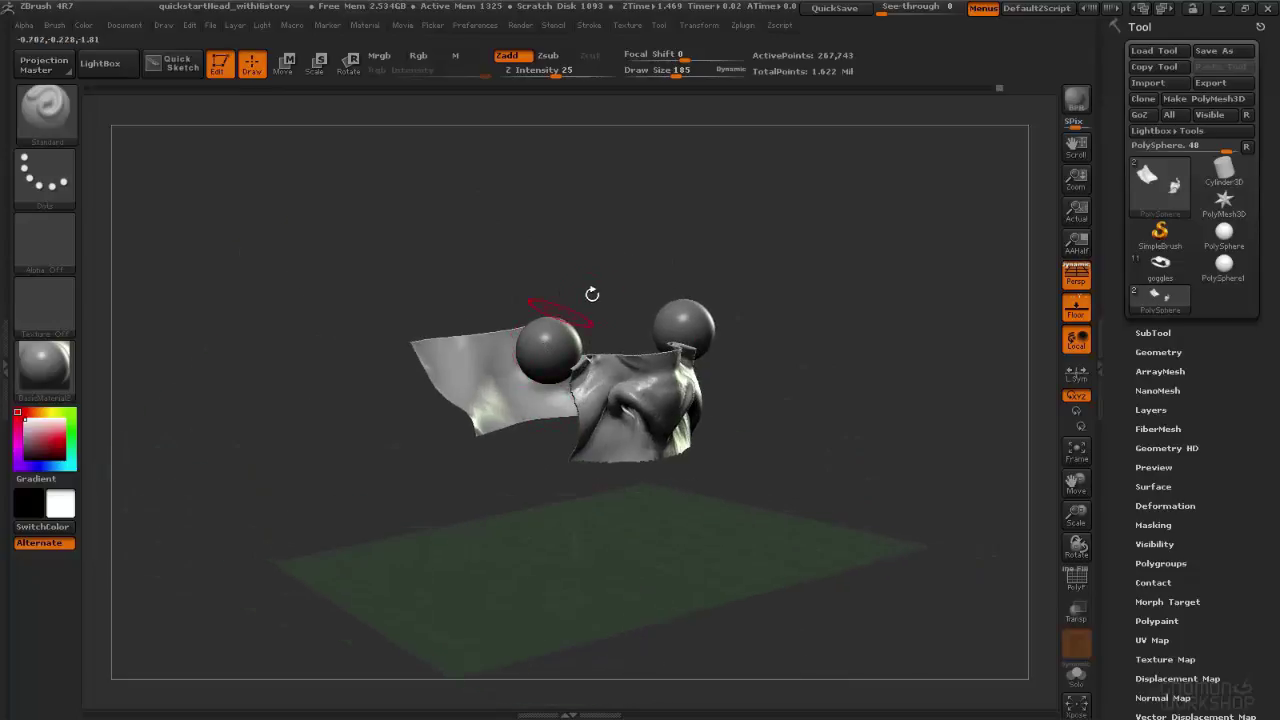
drag(633, 294, 687, 290)
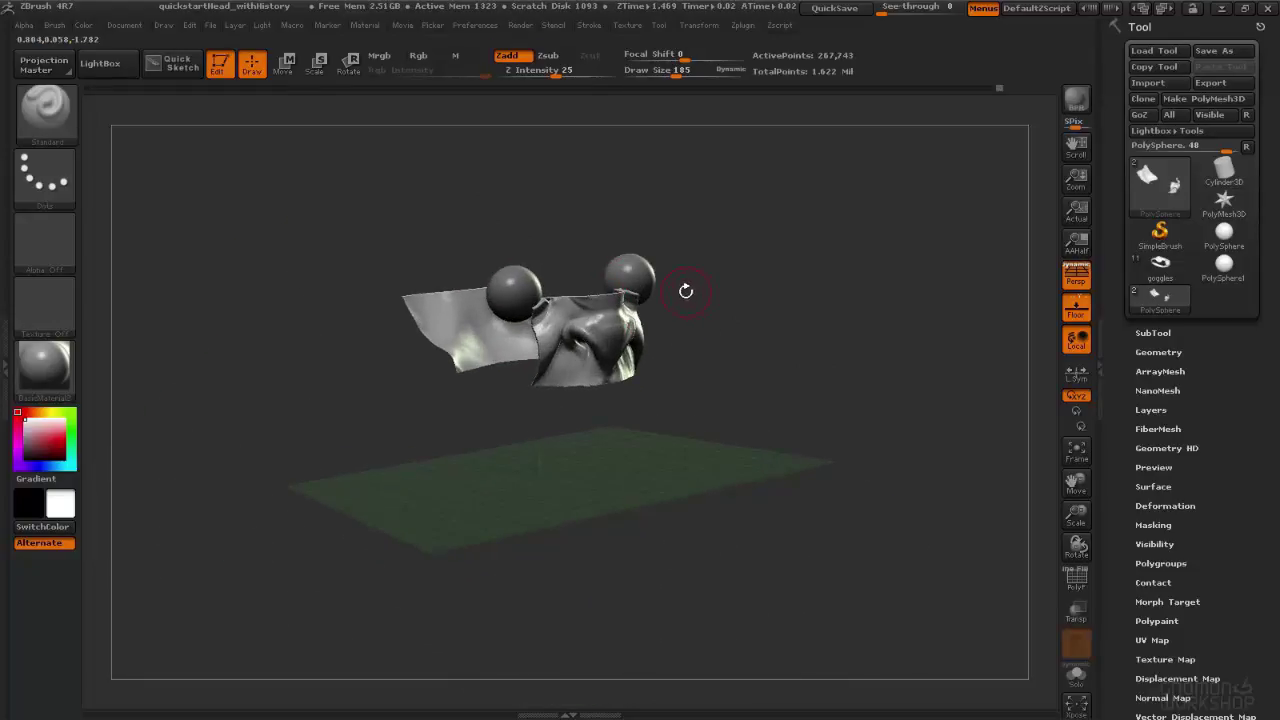
Unhide all parts so the whole head is visible, and face it to the front.
key(ctrl+shift)
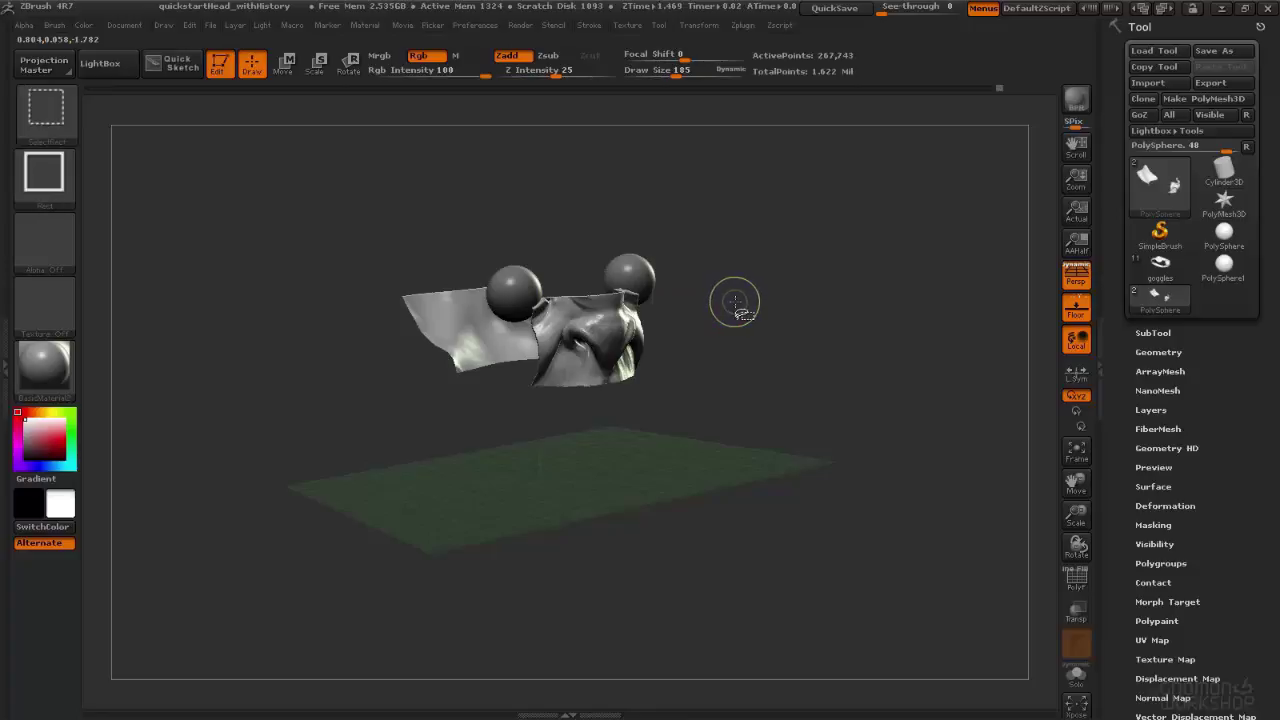
ctrl+shift+click(703, 317)
mouse_move(658, 365)
mouse_down()
mouse_move(615, 290)
mouse_move(665, 290)
mouse_move(713, 254)
mouse_up()
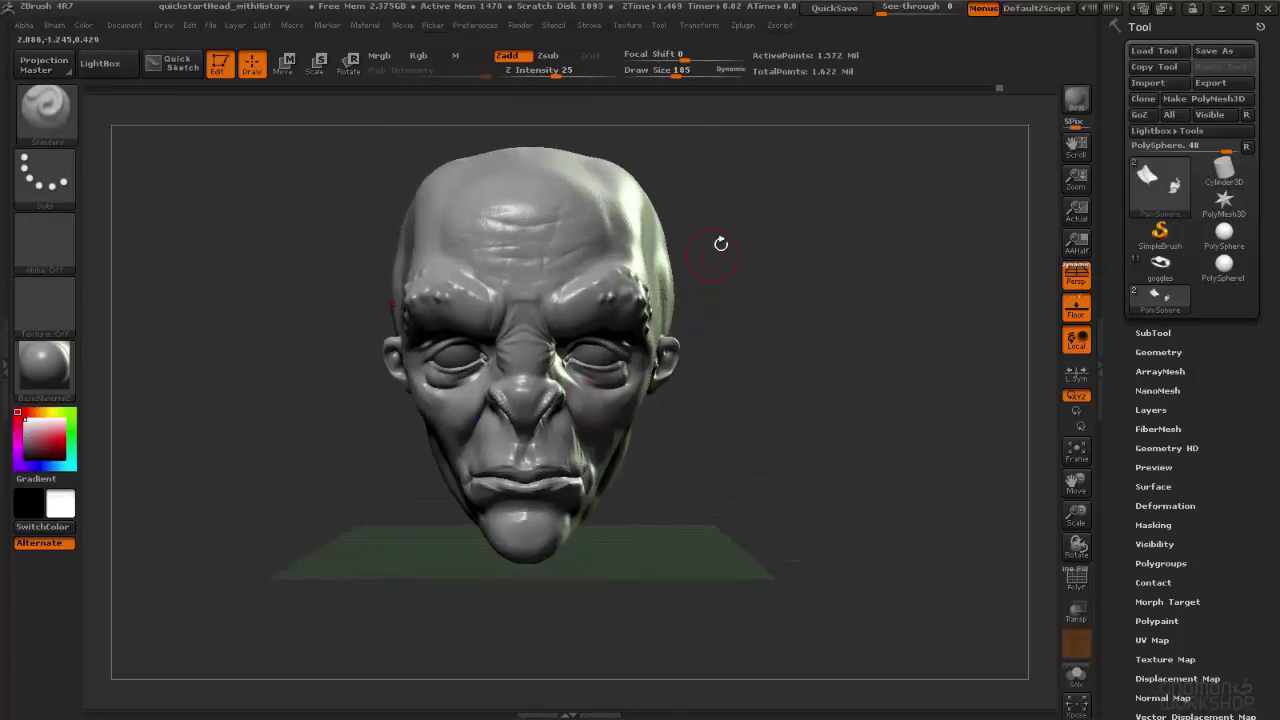
Isolate the upper half of the head and hide its middle, leaving only the two upper side pieces.
key(ctrl+shift)
mouse_move(771, 160)
ctrl+shift+mouse_down()
mouse_move(314, 294)
mouse_move(298, 330)
ctrl+shift+mouse_up()
ctrl+shift+drag(431, 505, 598, 128)
mouse_move(466, 263)
mouse_down()
mouse_move(419, 284)
mouse_move(429, 278)
mouse_up()
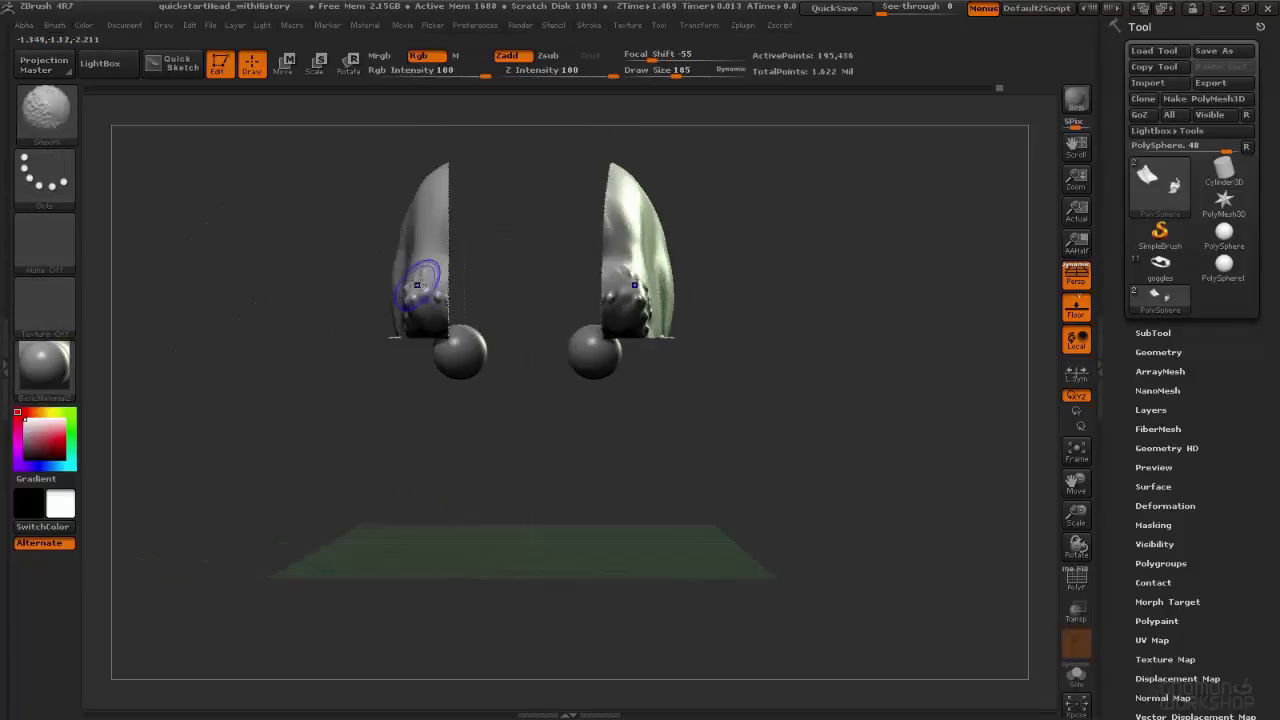
Invert the visibility between the upper side pieces and the rest of the head, and frame the model.
ctrl+shift+drag(774, 208, 790, 322)
key(ctrl+shift)
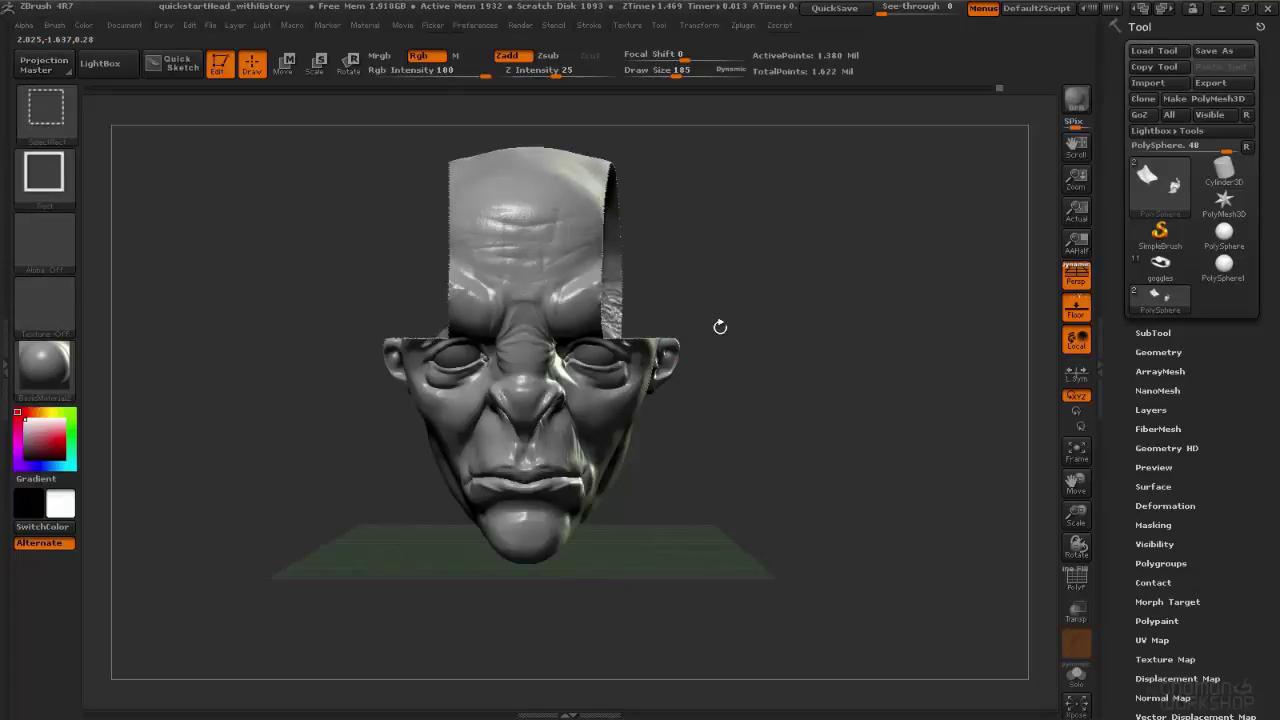
ctrl+shift+click(730, 314)
key(f)
mouse_move(652, 318)
right_down()
mouse_move(725, 305)
mouse_move(663, 286)
right_up()
ctrl+shift+click(663, 286)
ctrl+shift+drag(797, 208, 808, 352)
key(ctrl+shift)
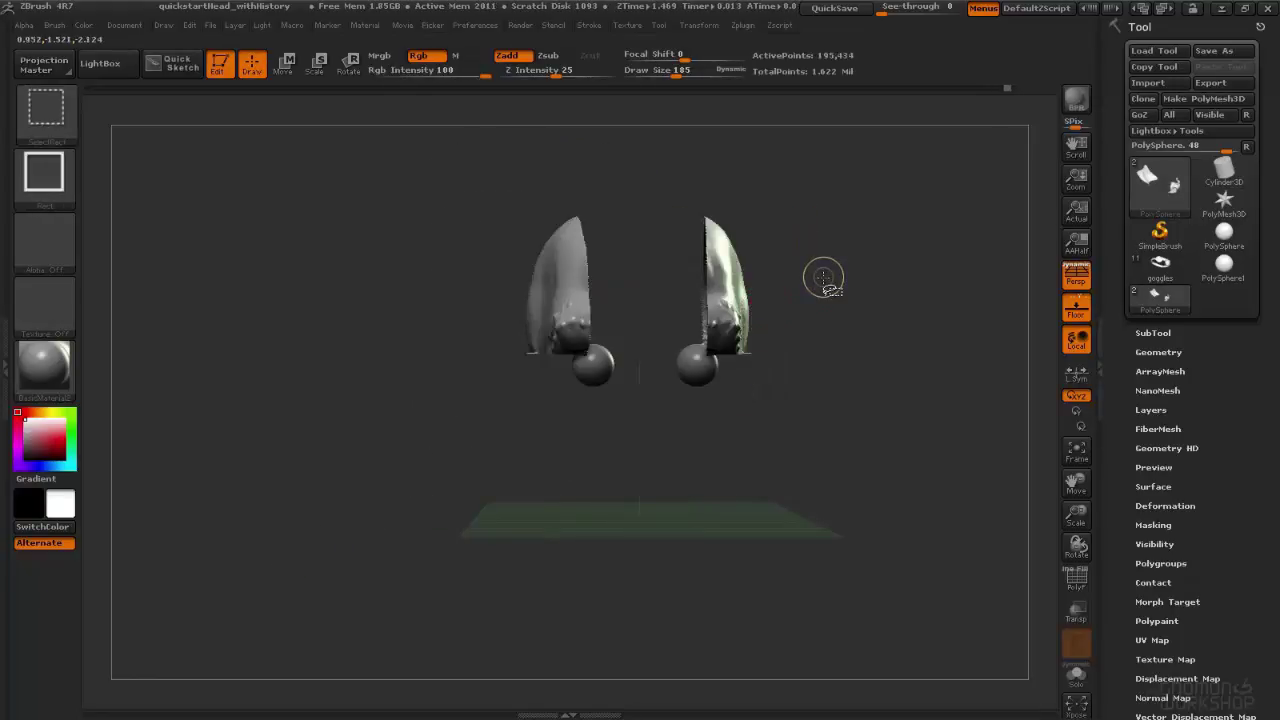
Unhide the whole head and frame it in the view.
ctrl+shift+click(751, 311)
mouse_move(654, 343)
right_down()
mouse_move(660, 316)
mouse_move(683, 352)
mouse_move(698, 310)
right_up()
key(f)
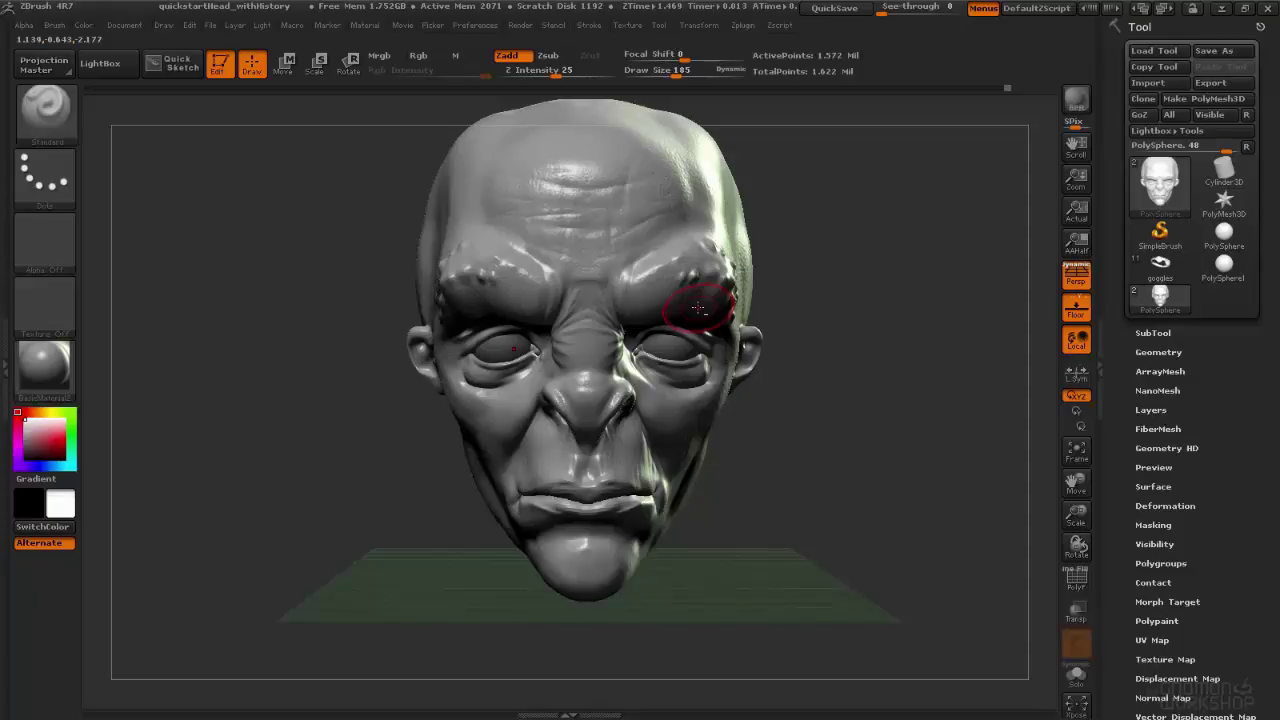
ctrl+right_drag(591, 277, 585, 216)
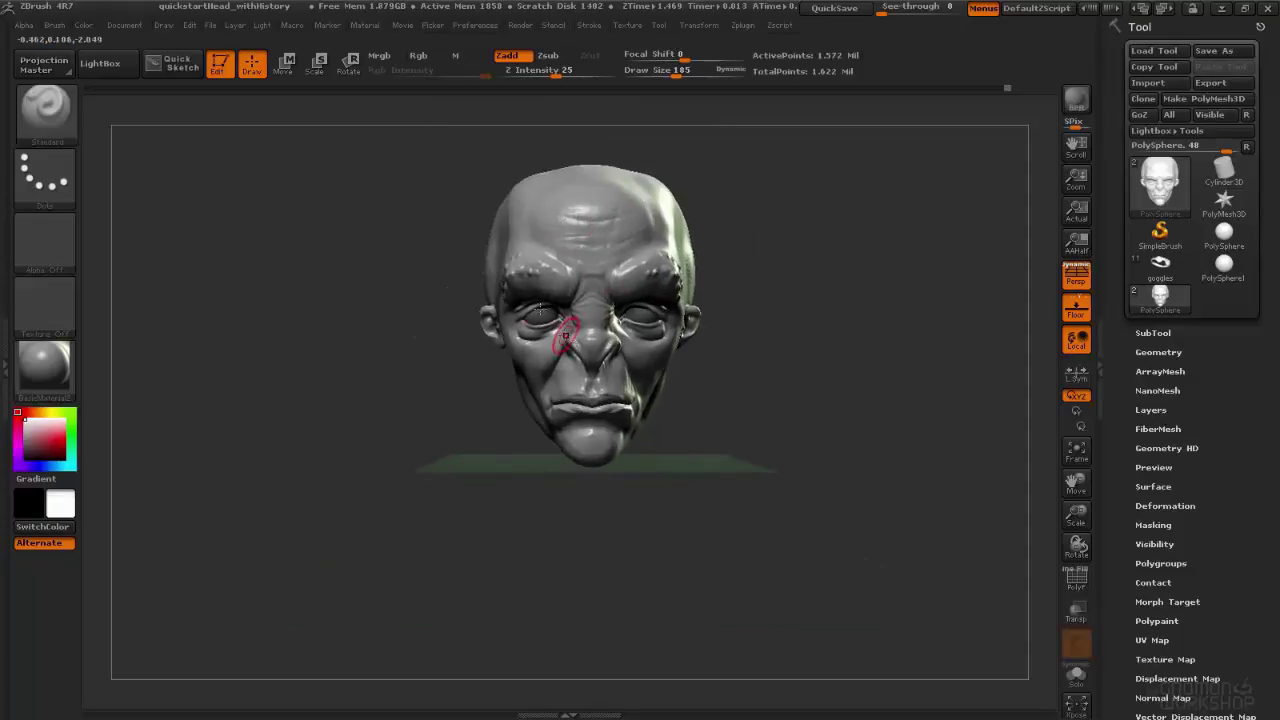
alt+right_drag(540, 238, 515, 352)
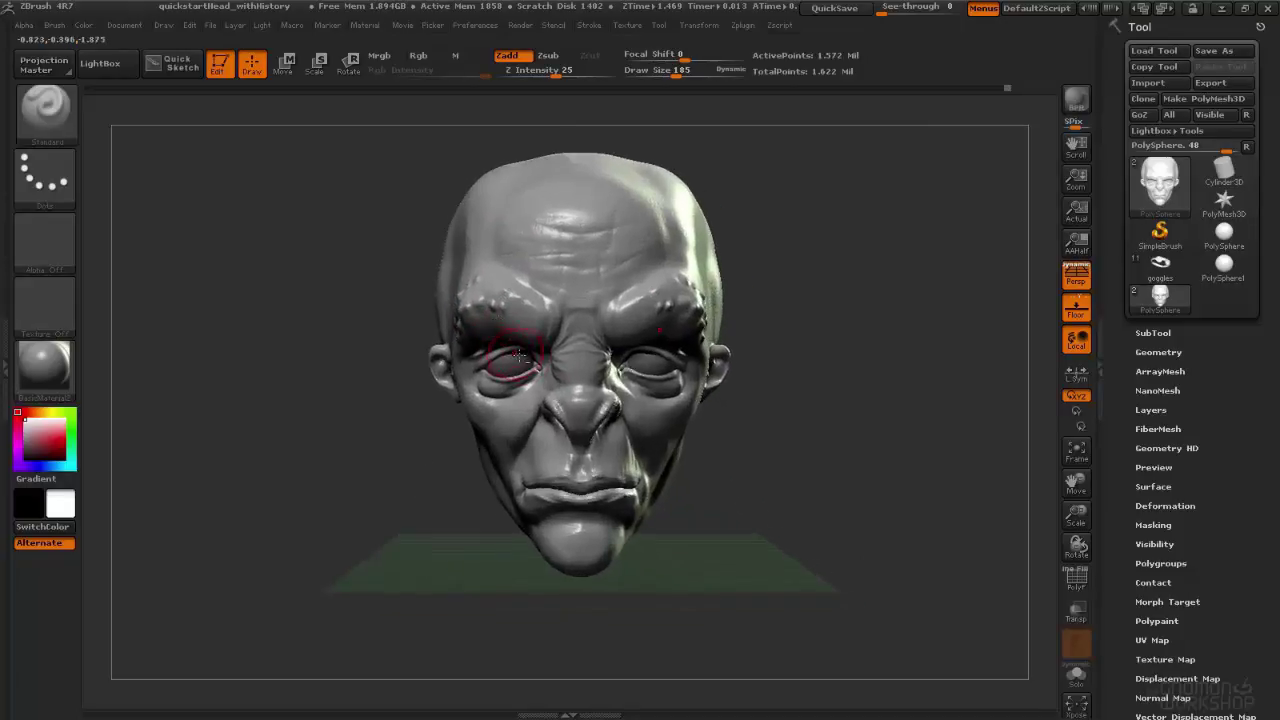
drag(770, 247, 746, 250)
mouse_move(662, 304)
ctrl+mouse_down()
mouse_move(638, 319)
mouse_move(684, 312)
ctrl+mouse_up()
ctrl+drag(774, 217, 760, 237)
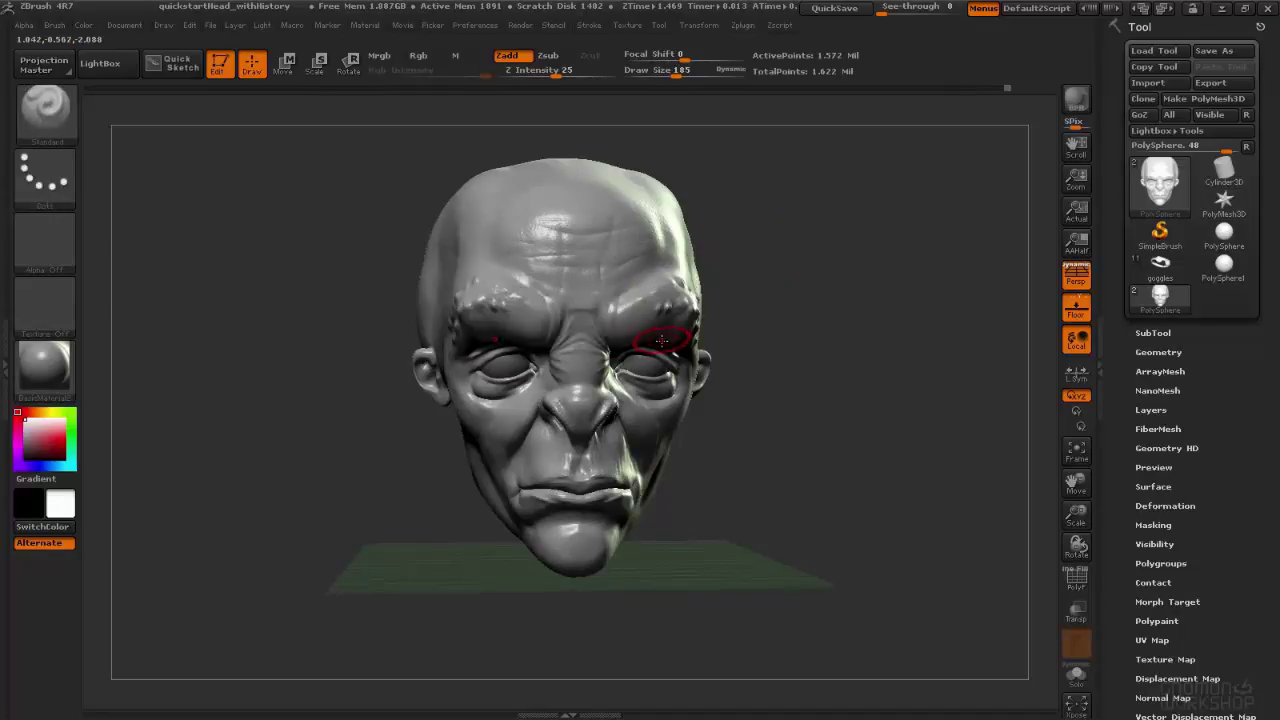